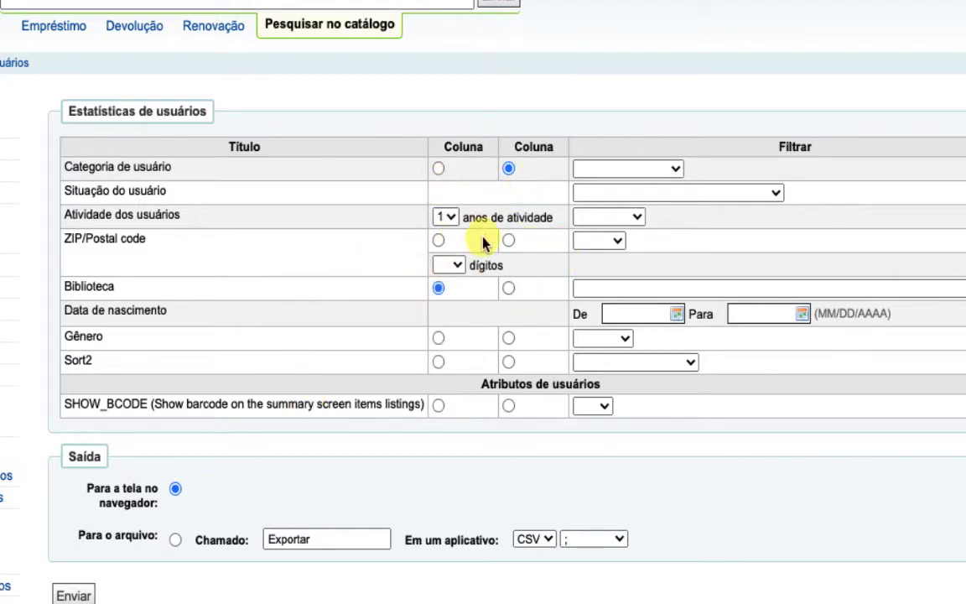
- Set Categoria de usuário as the first column and Biblioteca as the second column of the user statistics report
click(438, 170)
click(509, 288)
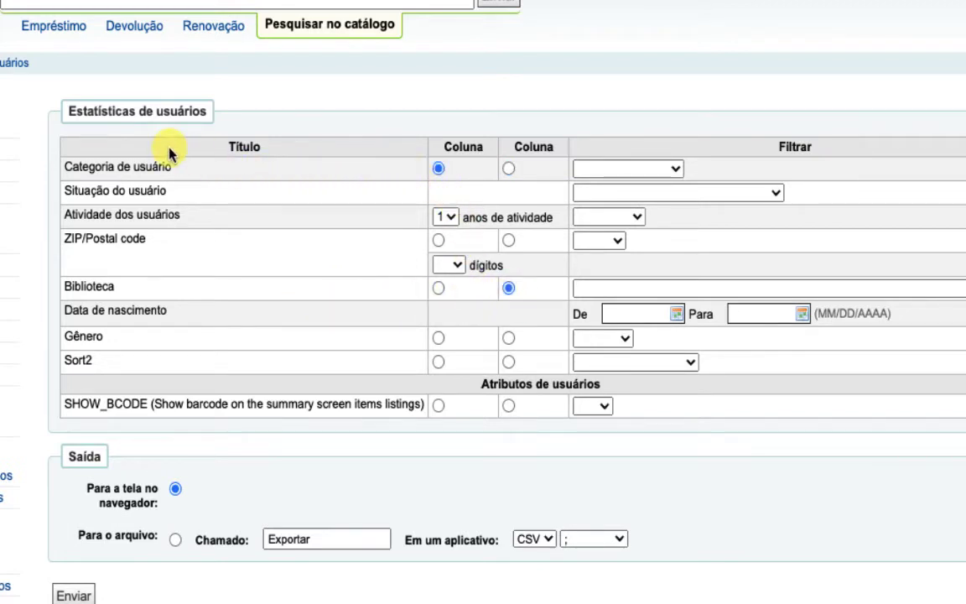
drag(64, 164, 179, 166)
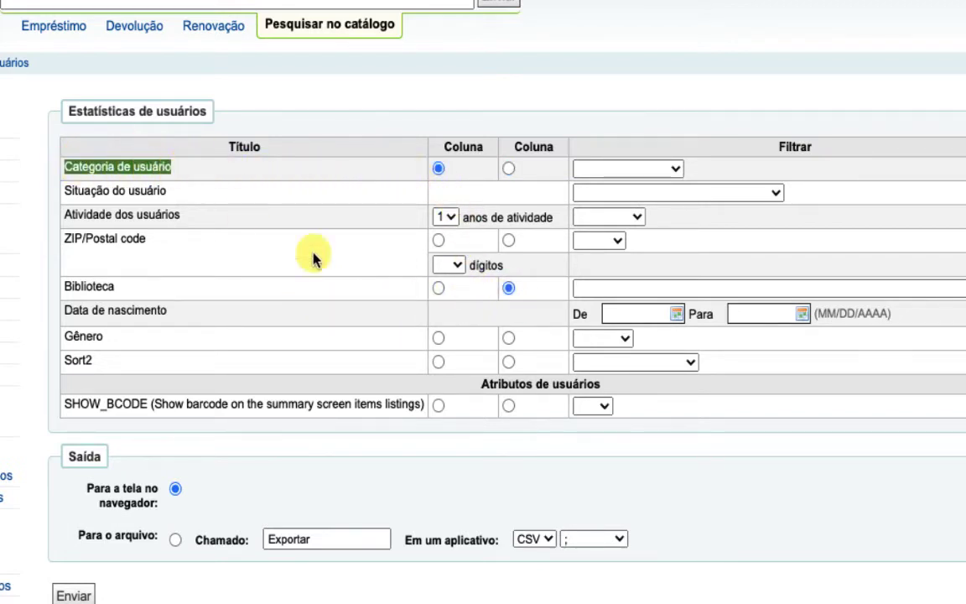
drag(66, 285, 115, 286)
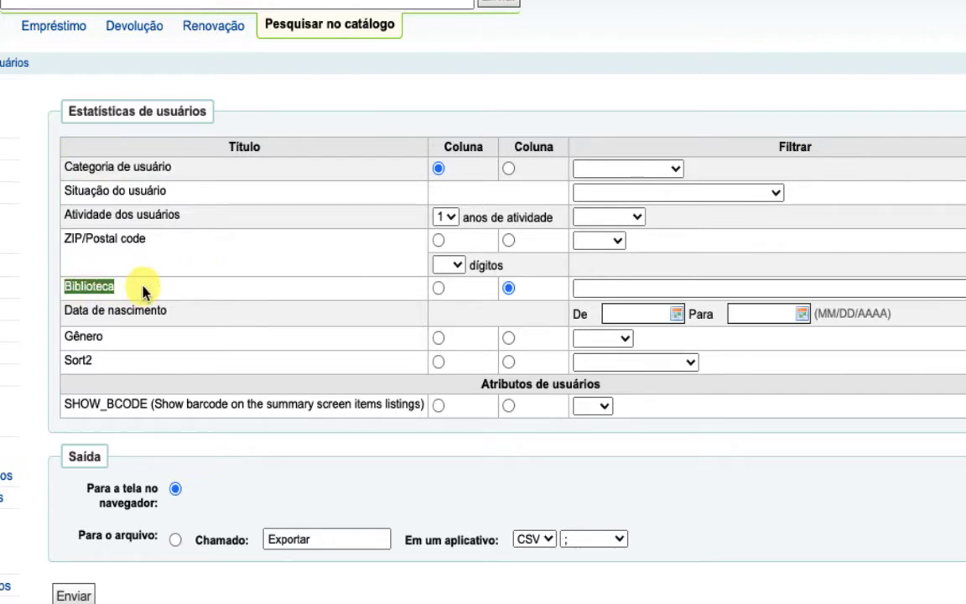
click(97, 166)
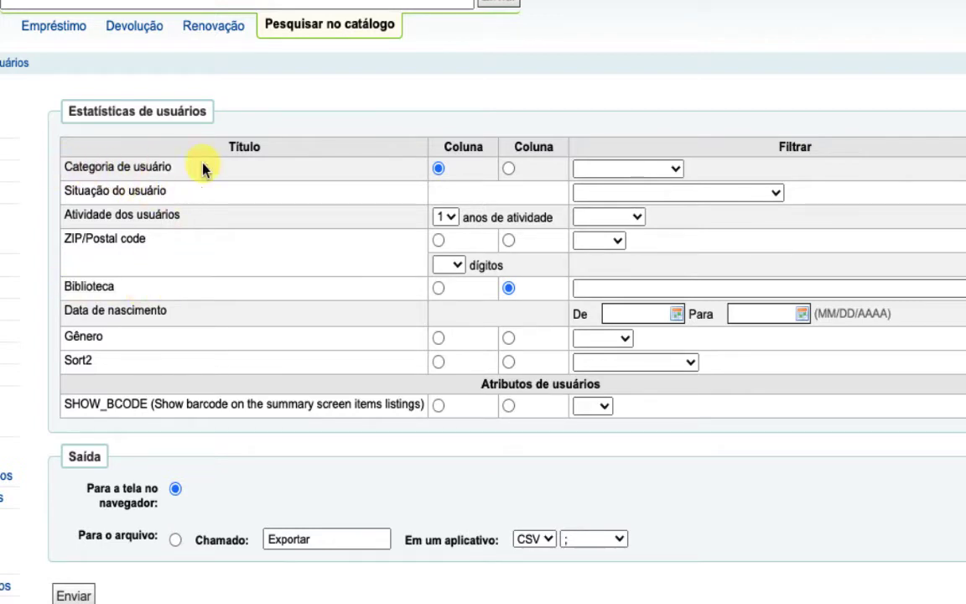
click(439, 167)
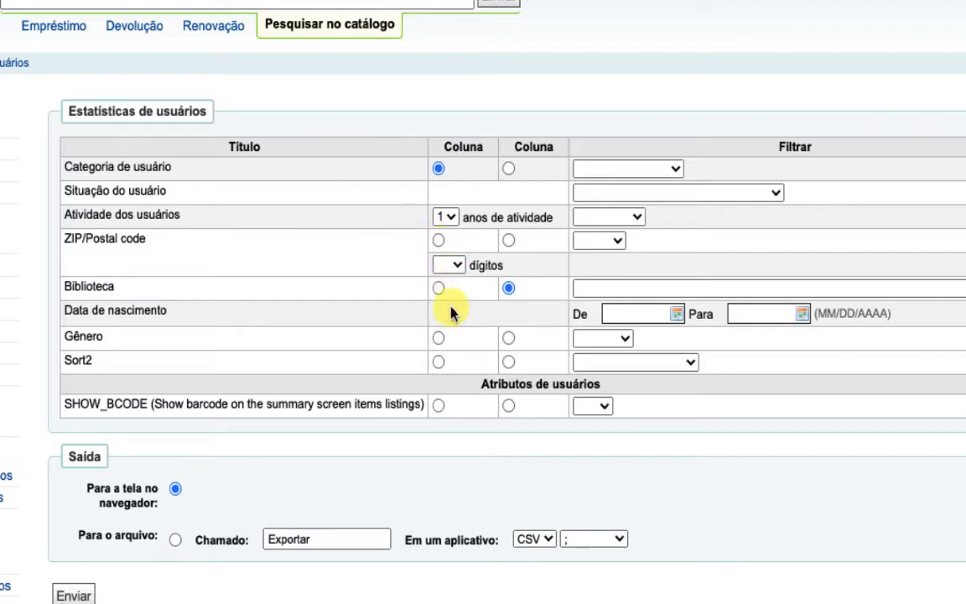
click(438, 337)
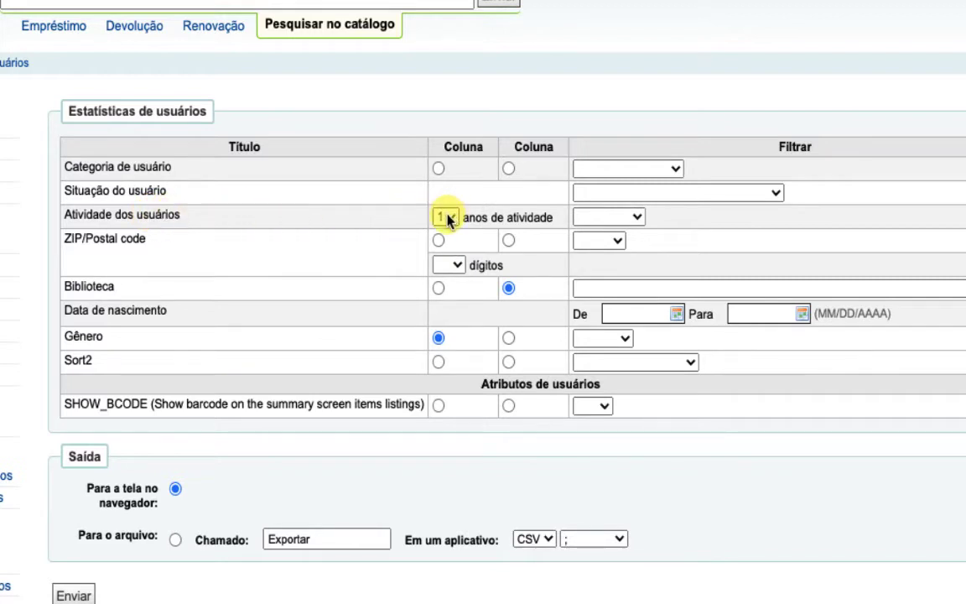
click(438, 169)
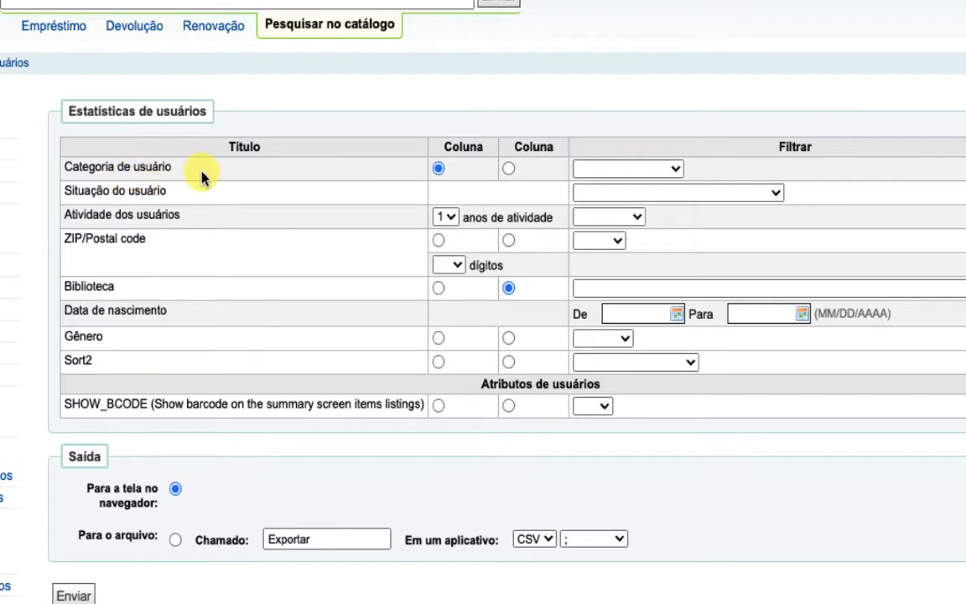
- Review the filter choices for Categoria de usuário and Biblioteca, leaving both filters blank
click(678, 170)
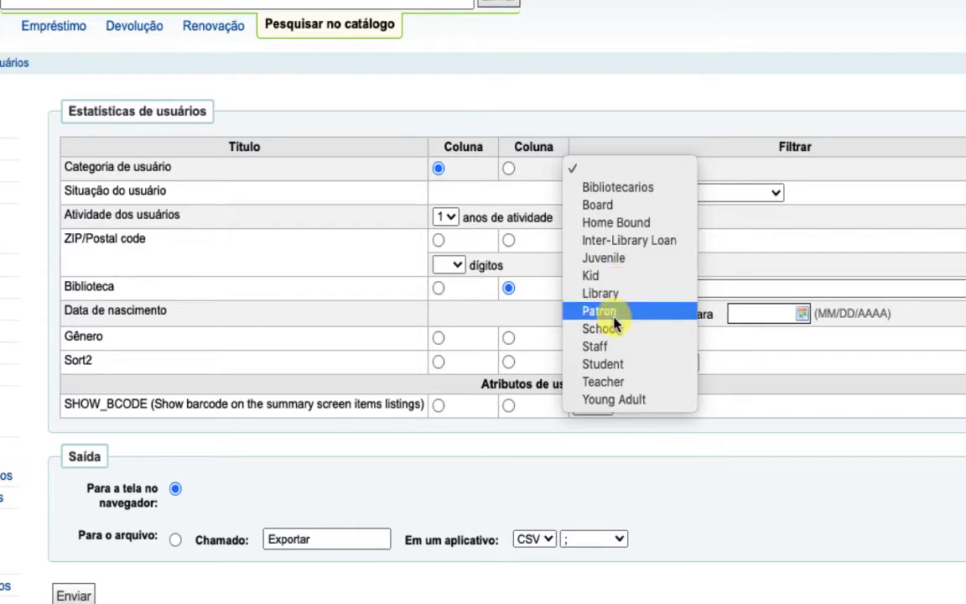
click(620, 134)
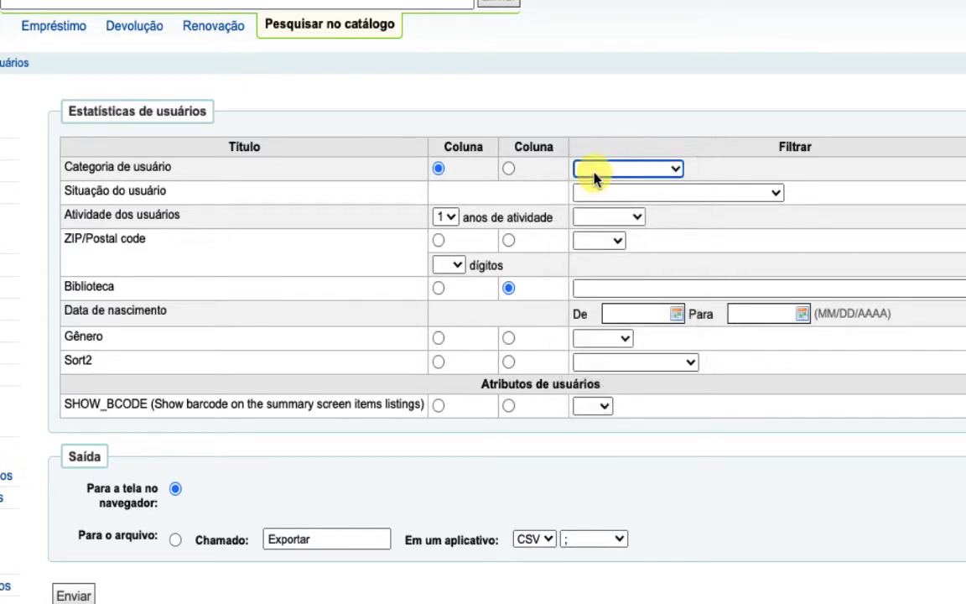
click(635, 288)
click(636, 288)
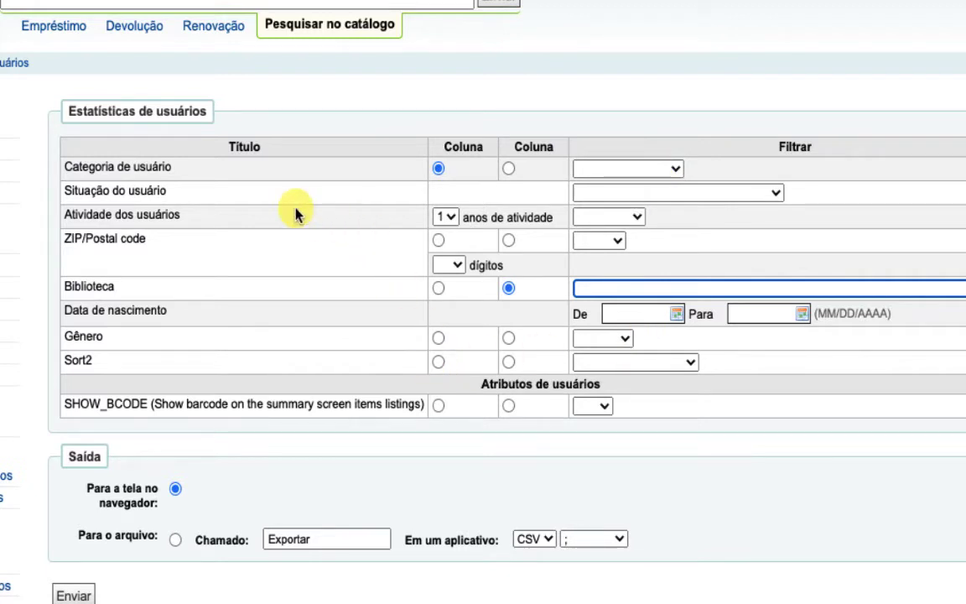
drag(64, 171, 174, 168)
drag(66, 288, 125, 293)
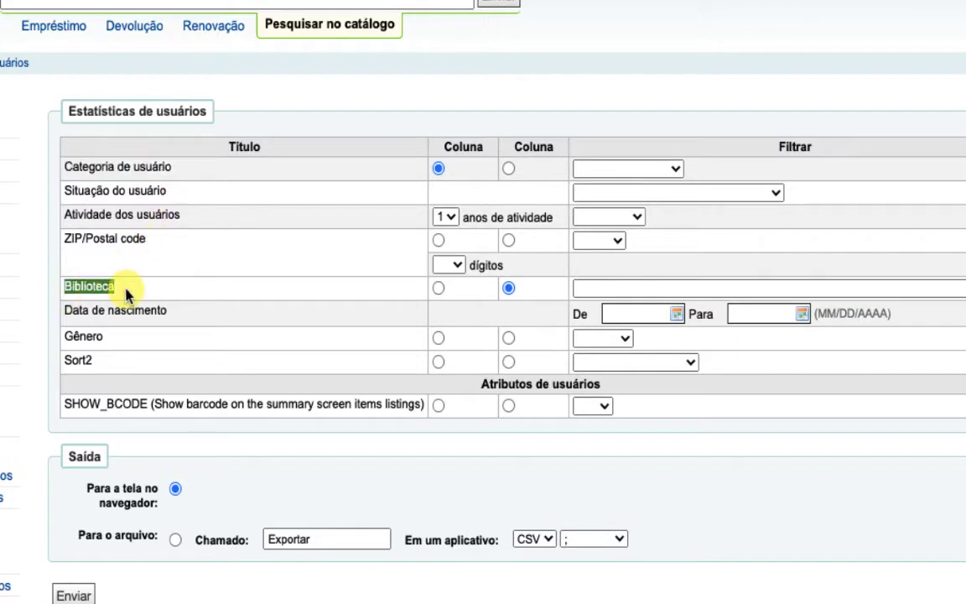
click(198, 470)
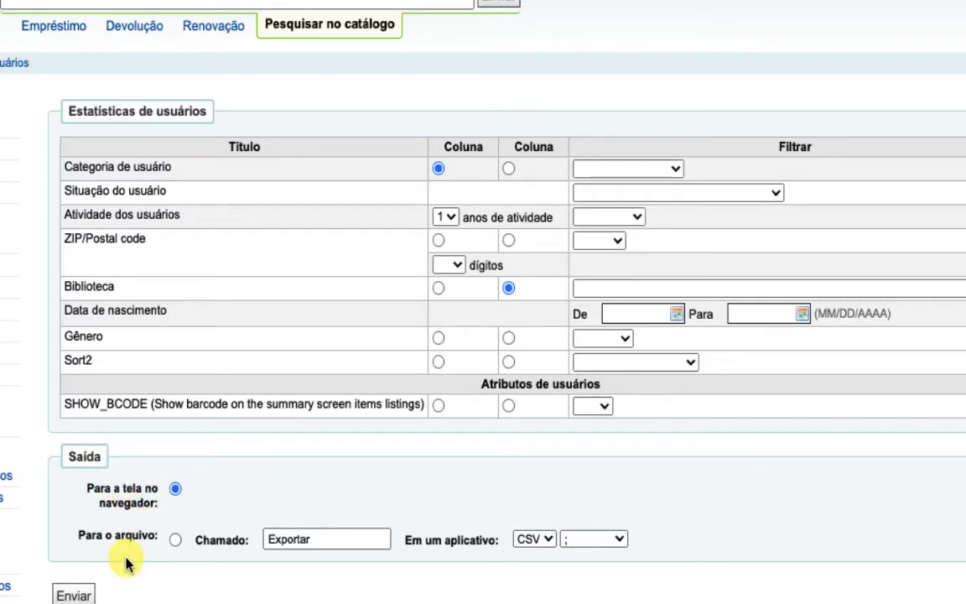
- Keep the output set to Para a tela no navegador and generate the user statistics report
scroll(126, 560, down, 1)
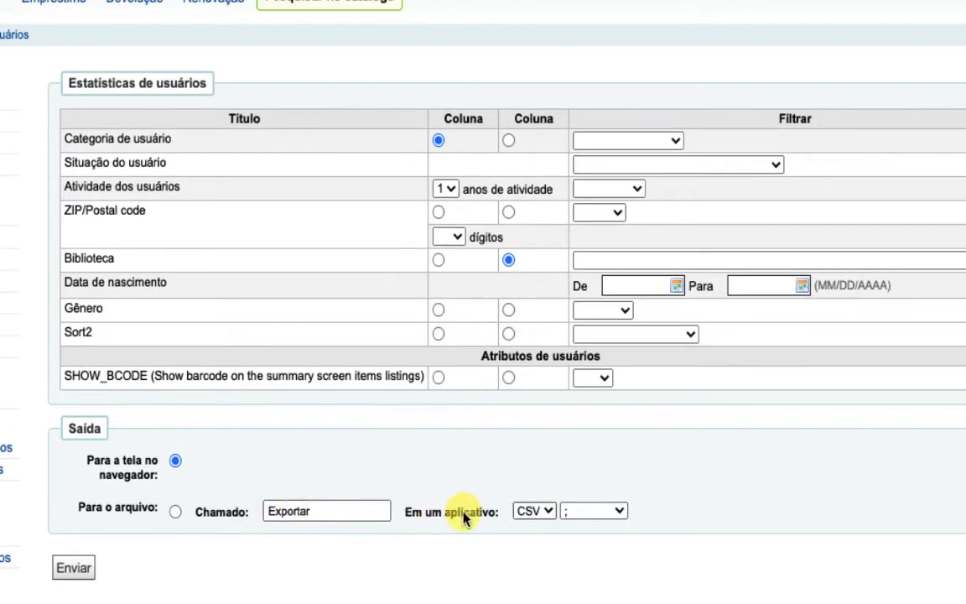
click(546, 515)
click(545, 517)
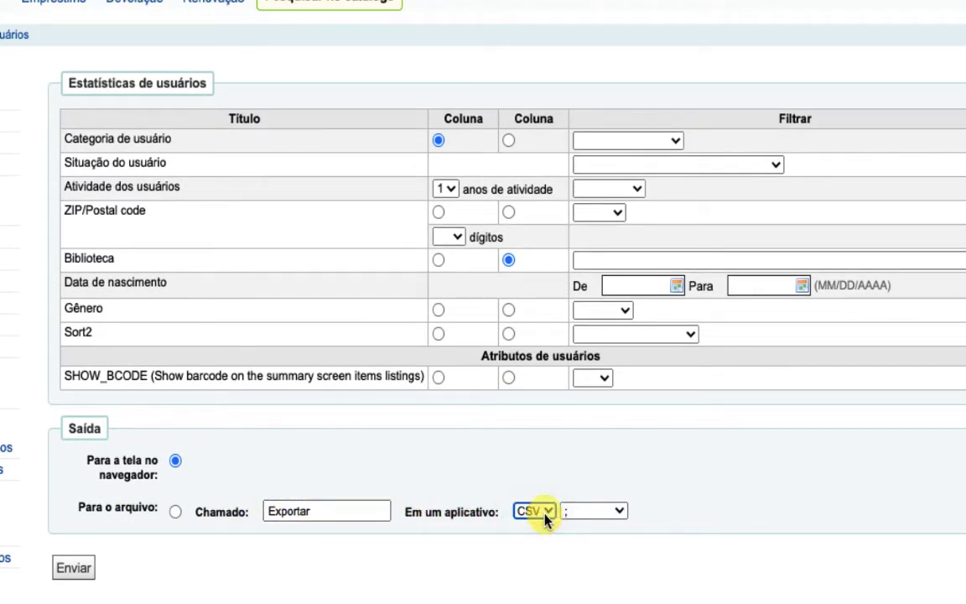
click(175, 466)
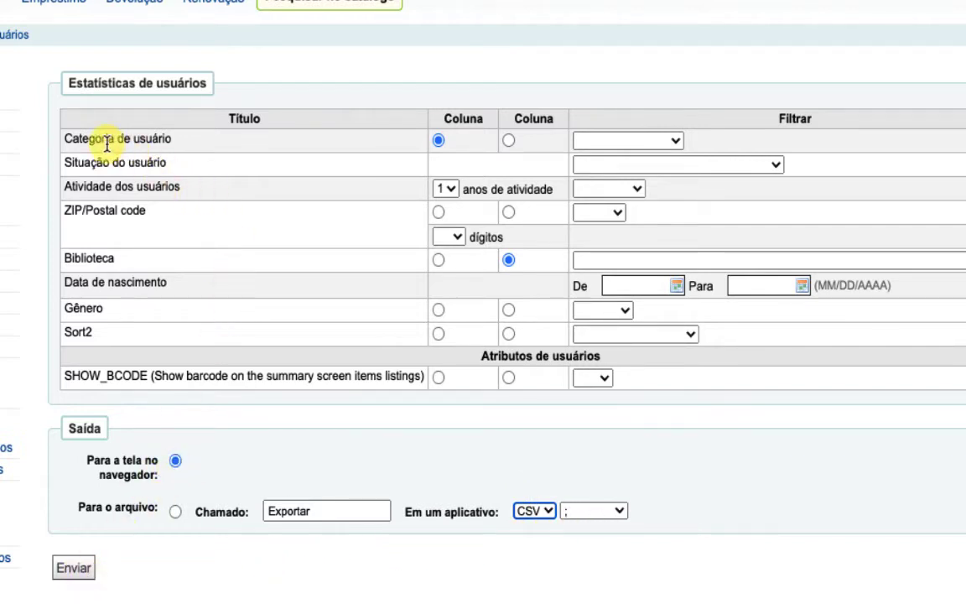
click(73, 567)
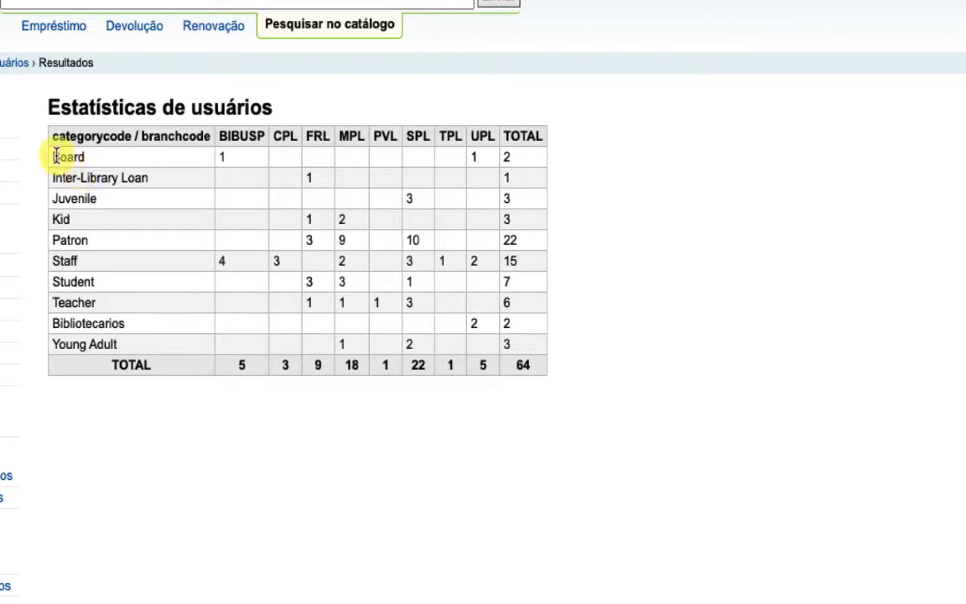
- Examine the user categories in the results table and the Board row's counts per library and its total
drag(52, 156, 124, 266)
click(124, 266)
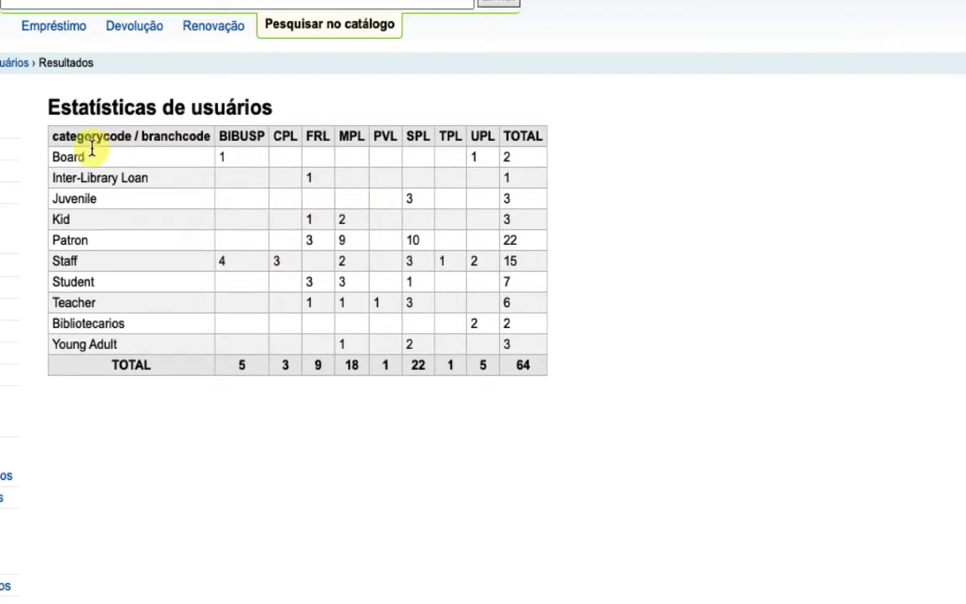
drag(52, 156, 97, 161)
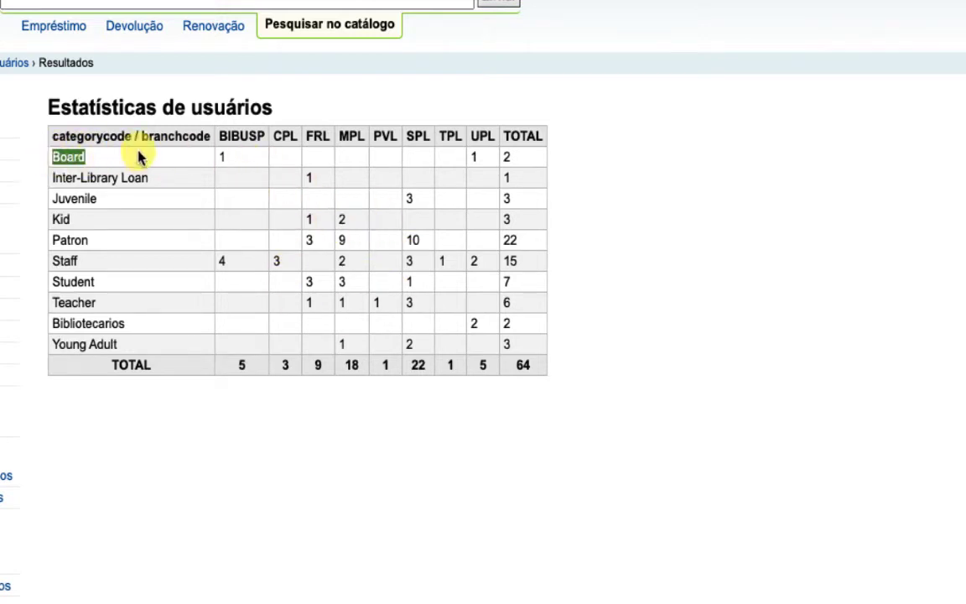
double_click(221, 156)
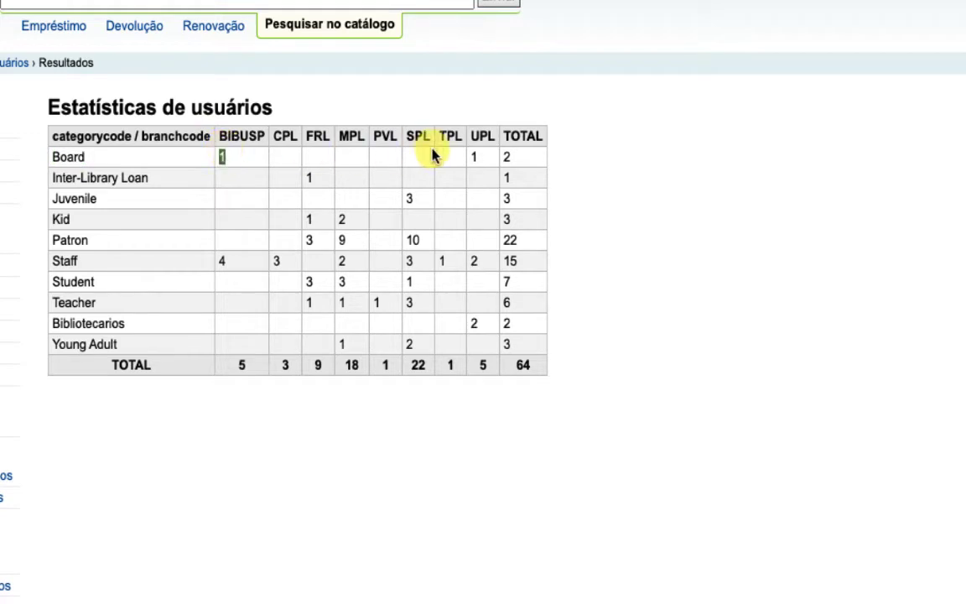
double_click(474, 157)
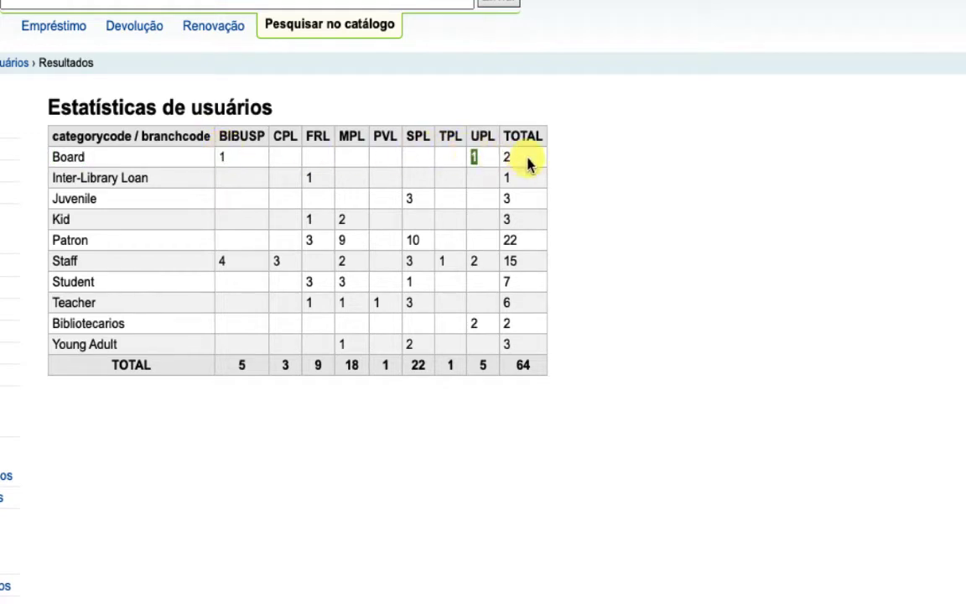
double_click(507, 157)
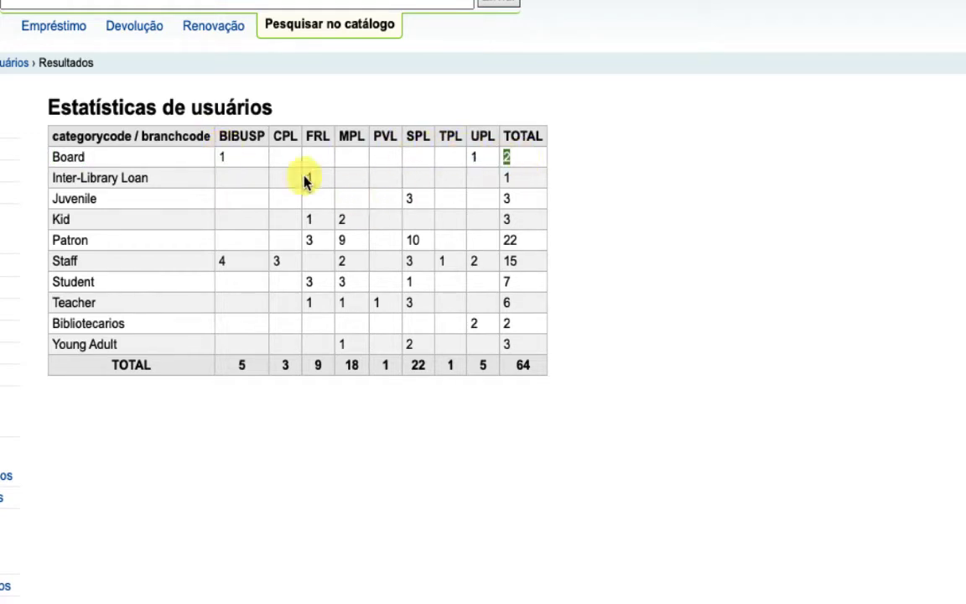
- Examine the BIBUSP column, the totals per library and the totals per user category
drag(219, 138, 279, 139)
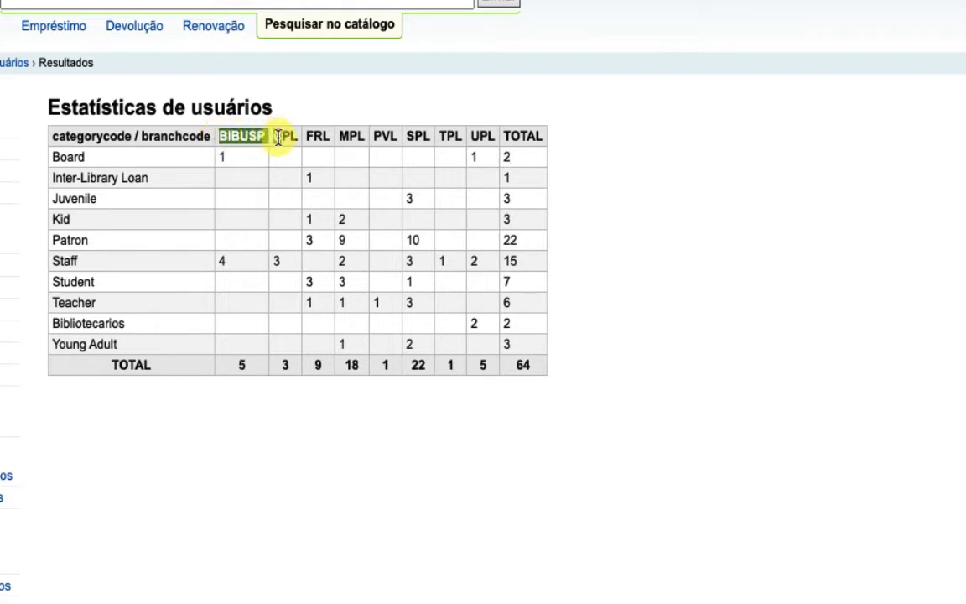
click(240, 154)
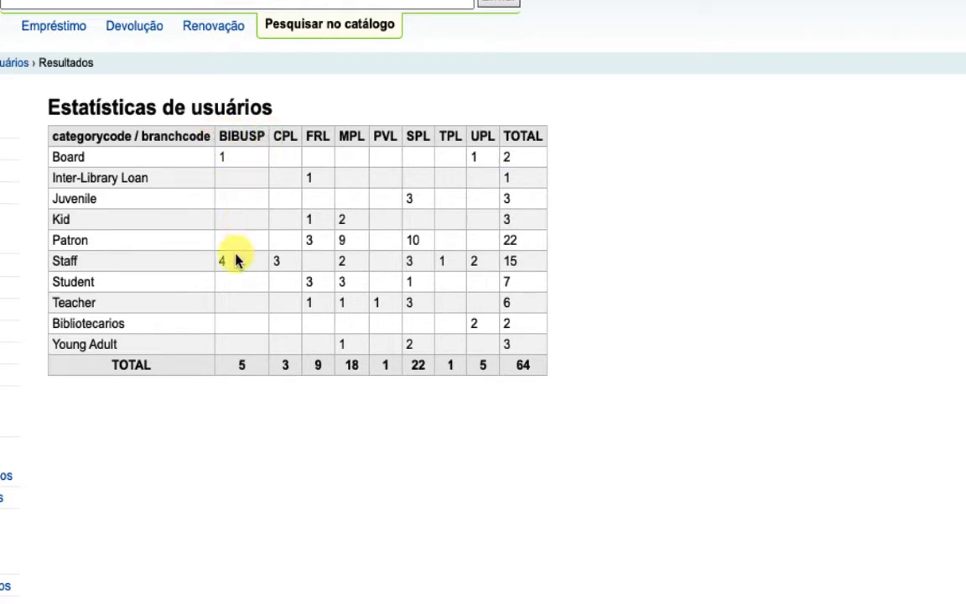
double_click(240, 365)
drag(70, 369, 535, 366)
click(528, 155)
drag(502, 135, 523, 342)
click(532, 358)
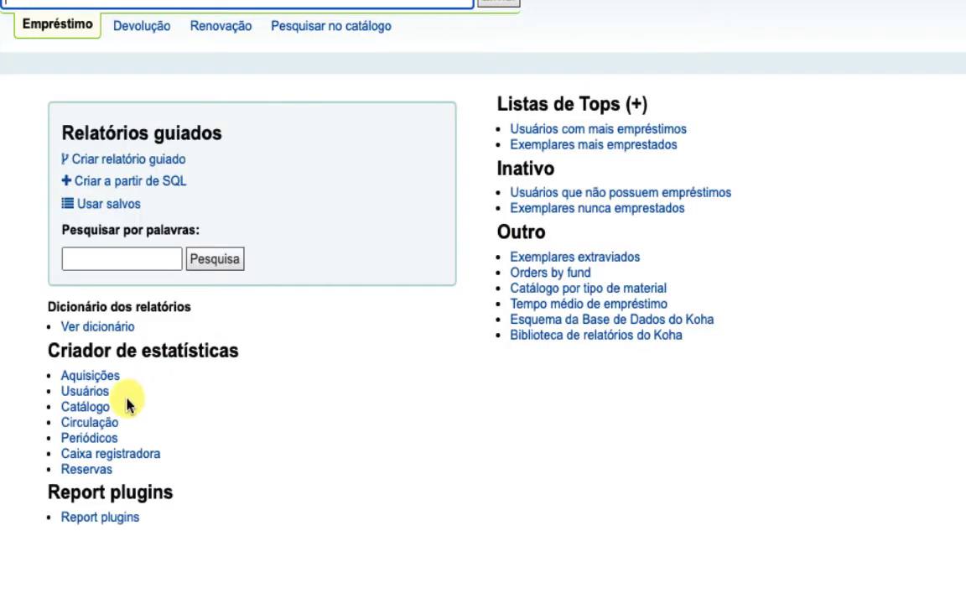
- In the Catálogo statistics form, set Editora as first column and Biblioteca de origem as second, and blank the library filter
click(80, 405)
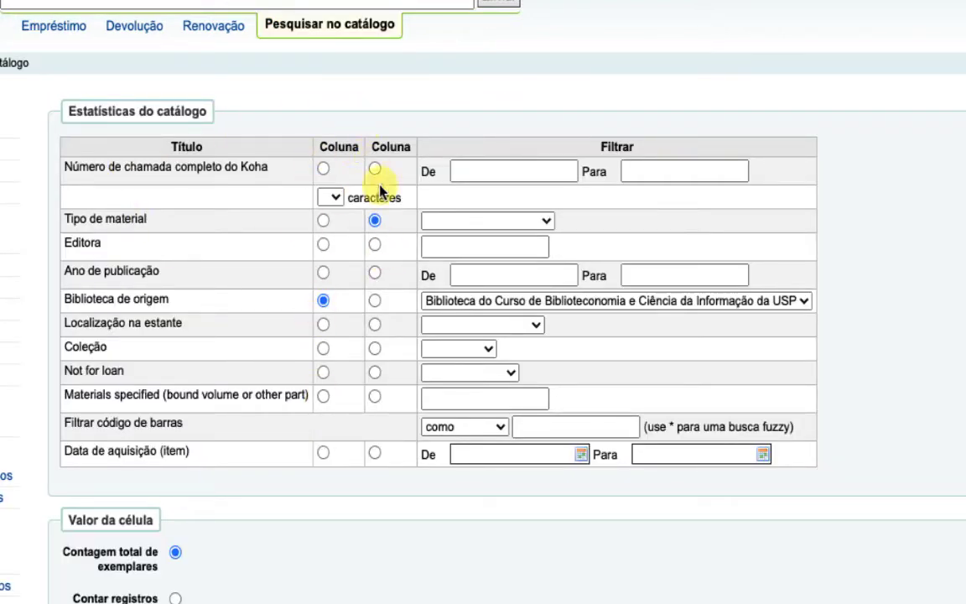
click(374, 219)
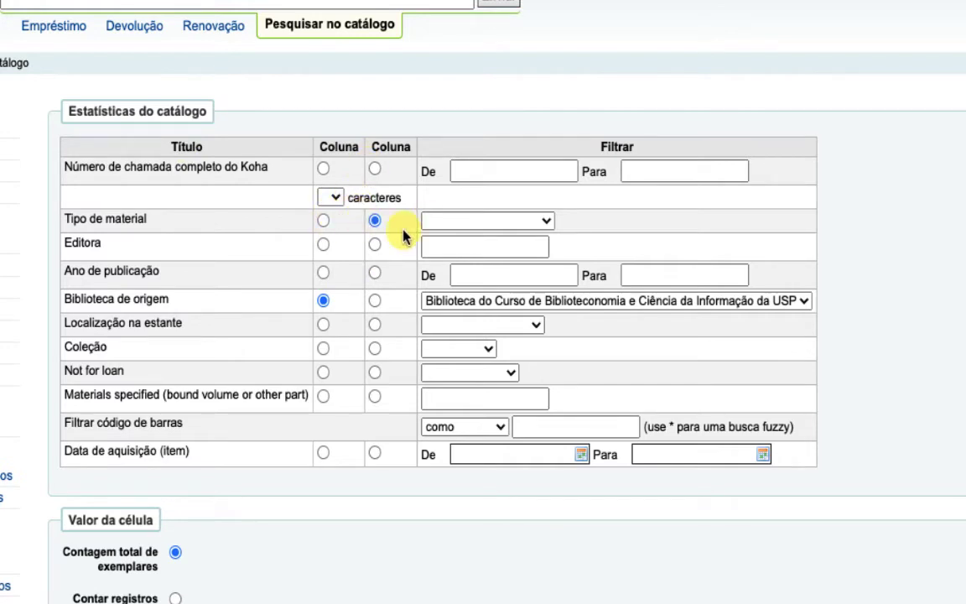
click(323, 244)
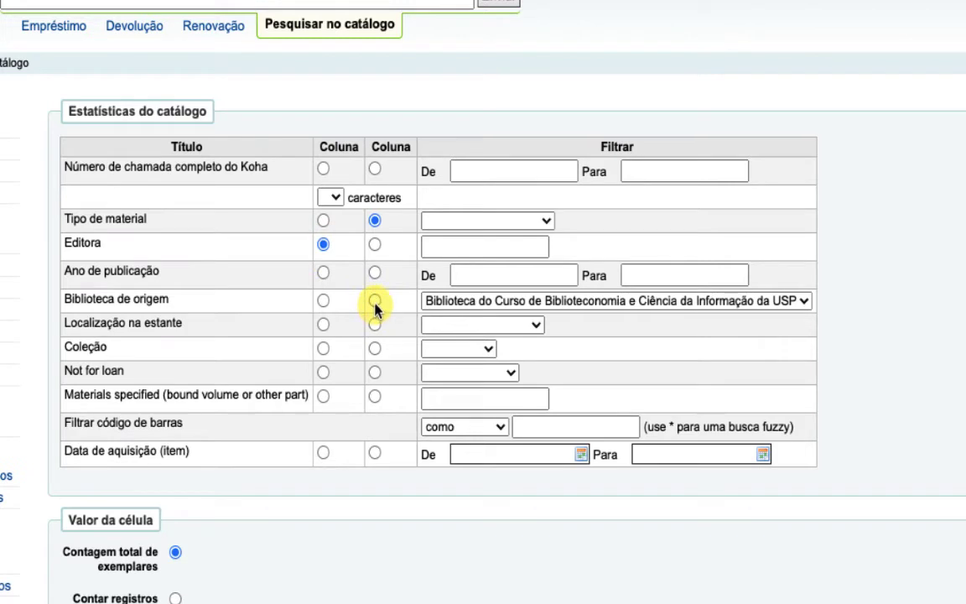
click(374, 301)
click(490, 307)
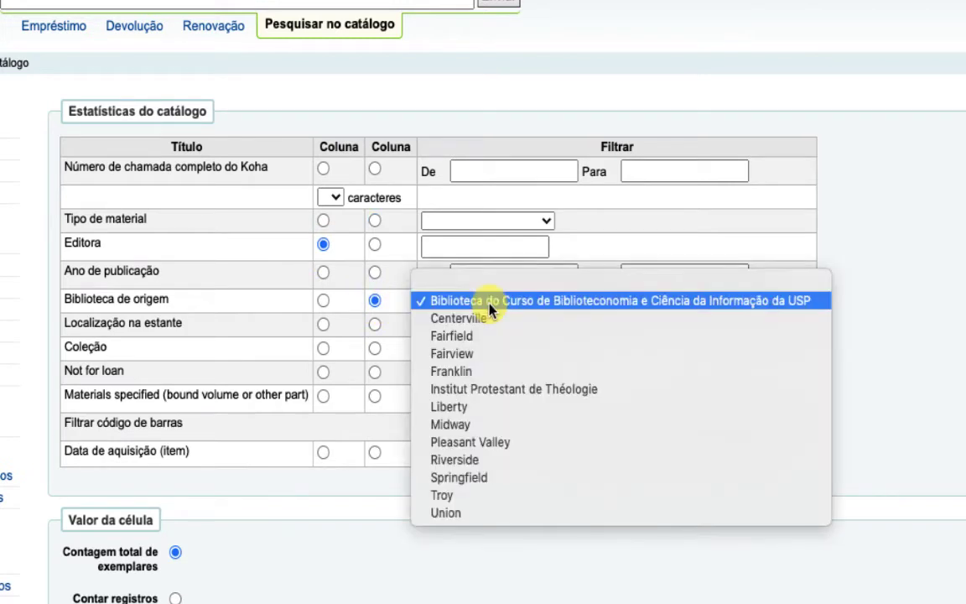
click(492, 283)
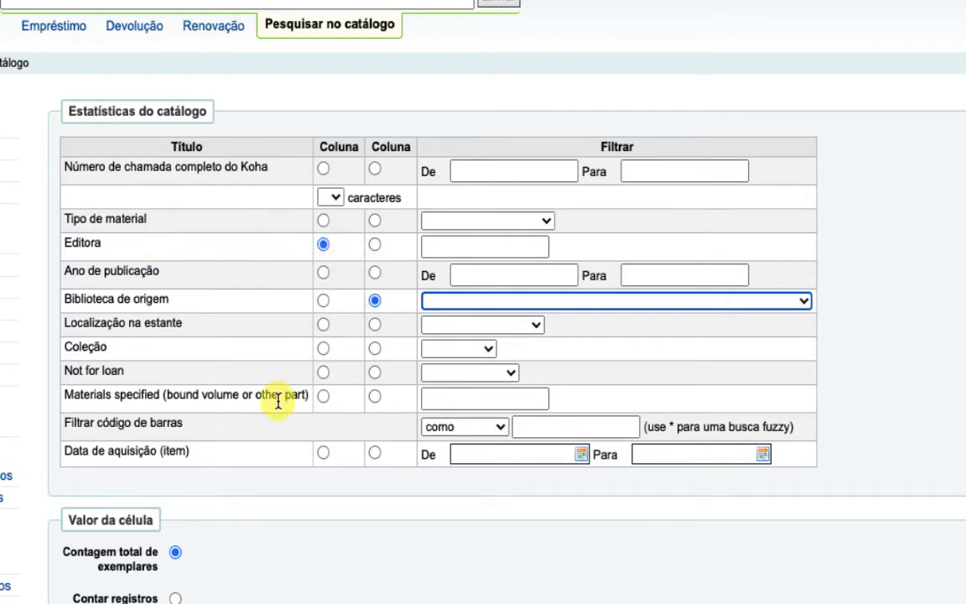
- Generate the catalogue statistics with Contagem total de exemplares as the cell value and output to the browser screen
scroll(224, 565, down, 3)
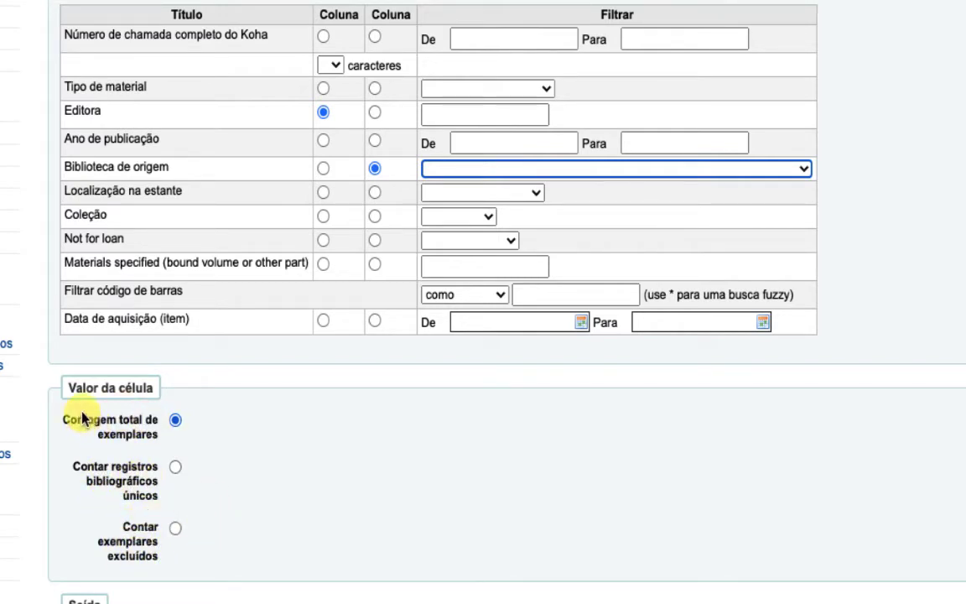
scroll(277, 461, down, 2)
scroll(278, 466, up, 1)
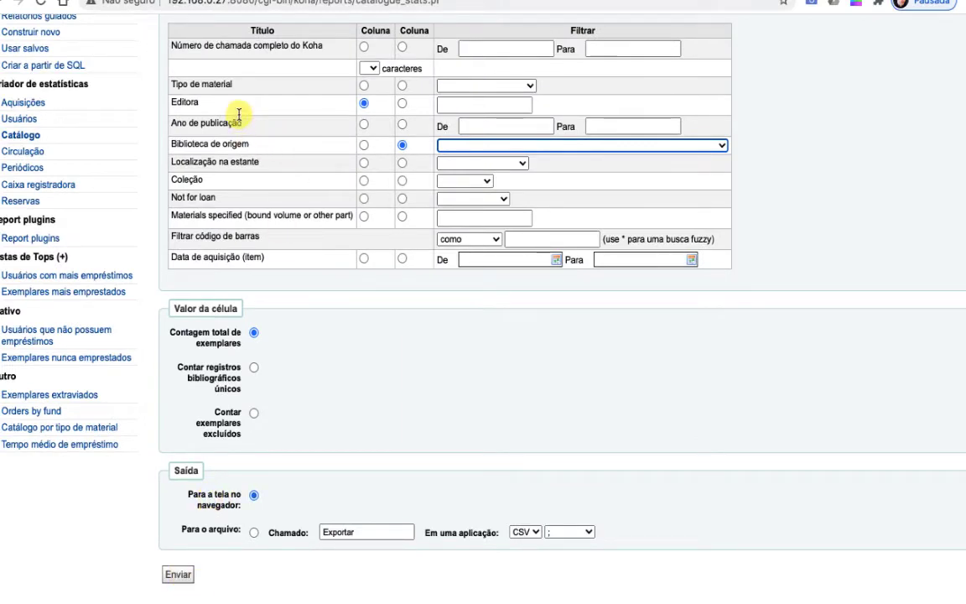
click(177, 574)
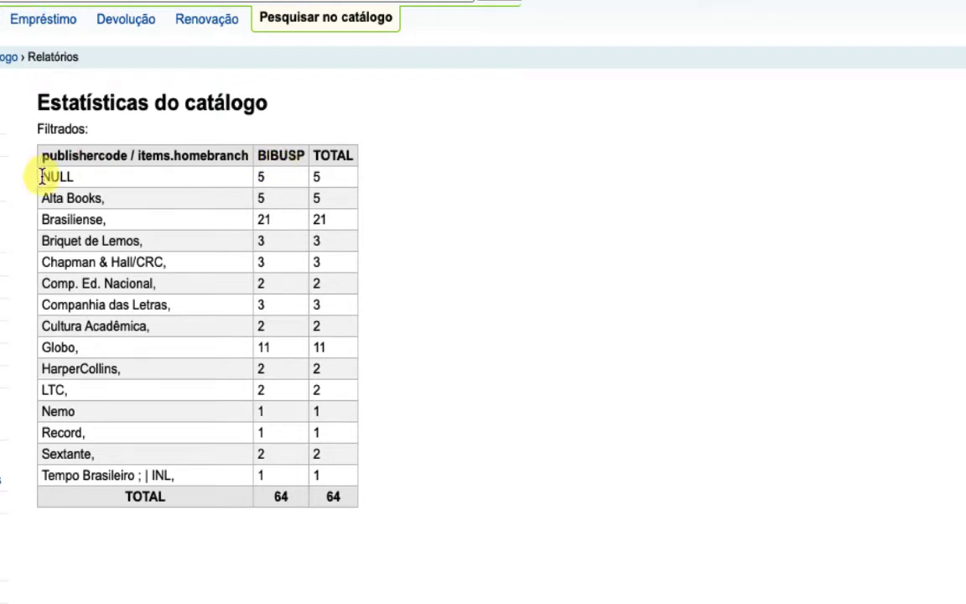
- Examine the NULL, Alta Books and Brasiliense publisher rows and their item counts for BIBUSP in the catalogue statistics
drag(42, 176, 75, 183)
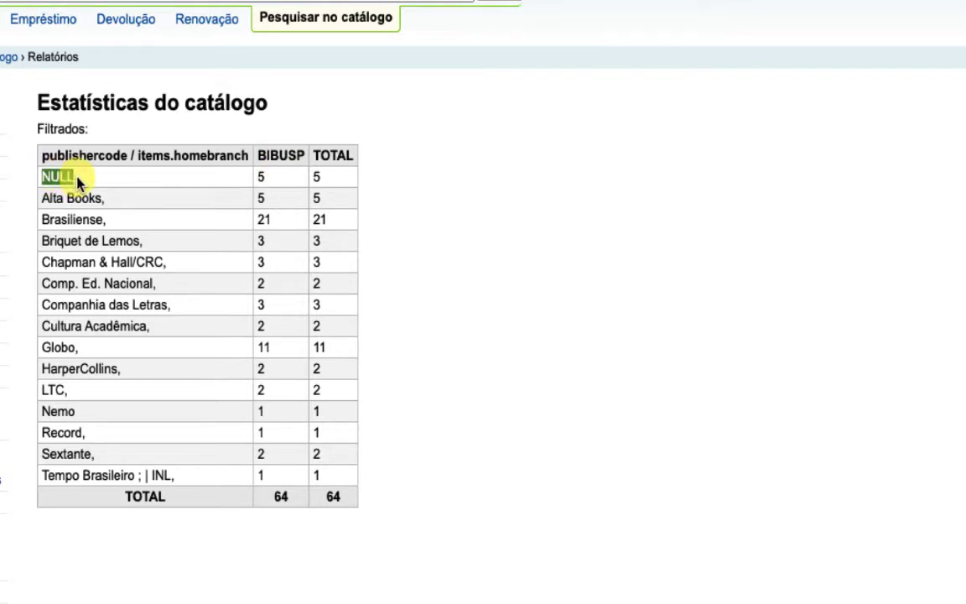
double_click(260, 177)
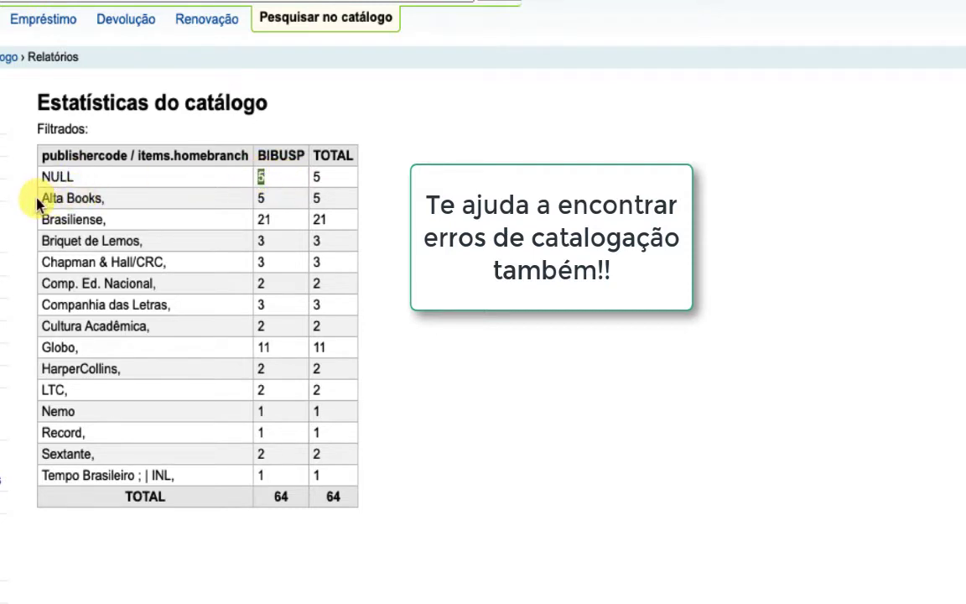
drag(39, 198, 109, 203)
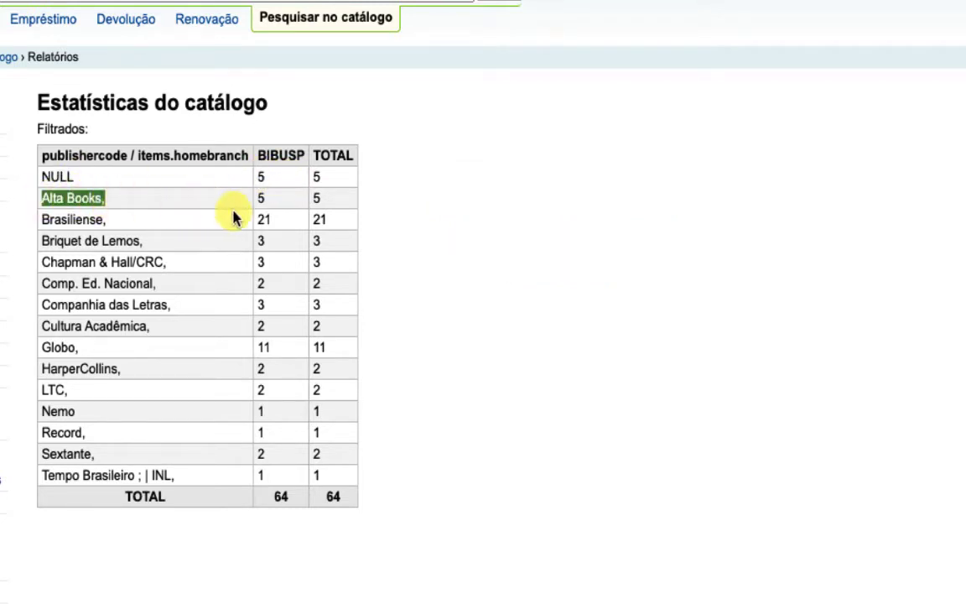
double_click(261, 199)
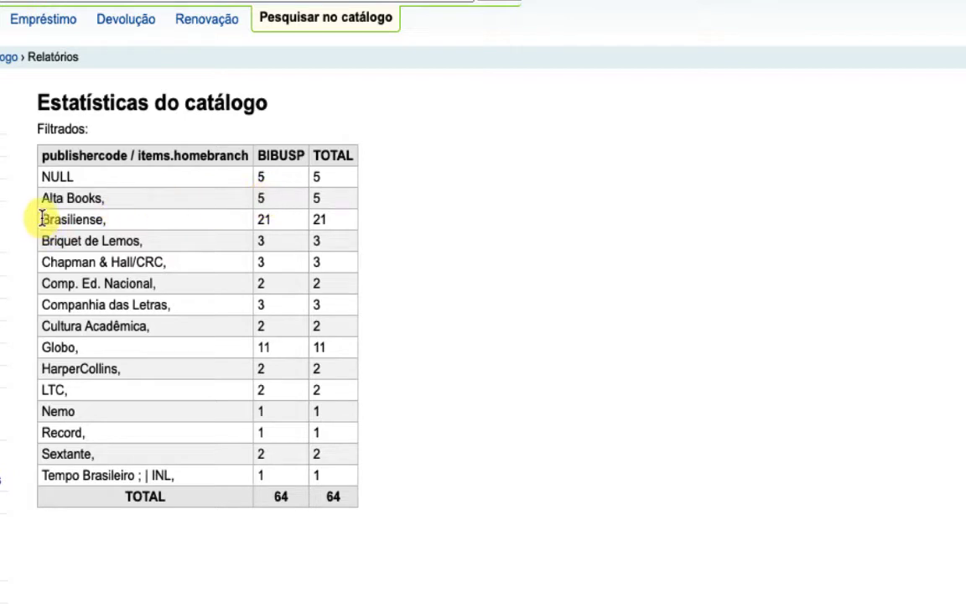
drag(39, 216, 118, 218)
double_click(261, 219)
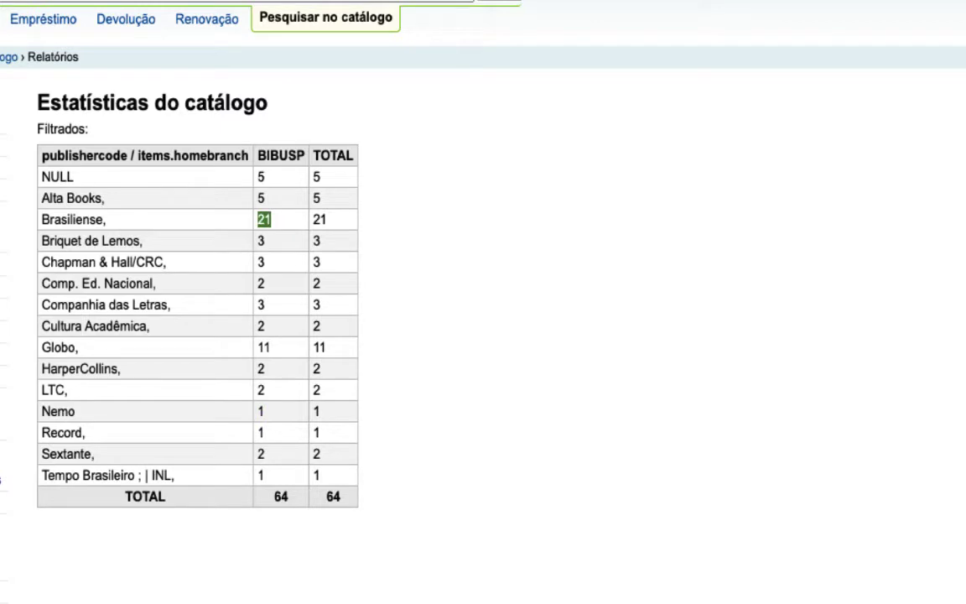
- Generate catalogue statistics with Número de chamada completo do Koha as first column and Biblioteca de origem as second, output to the browser screen
key(alt+Left)
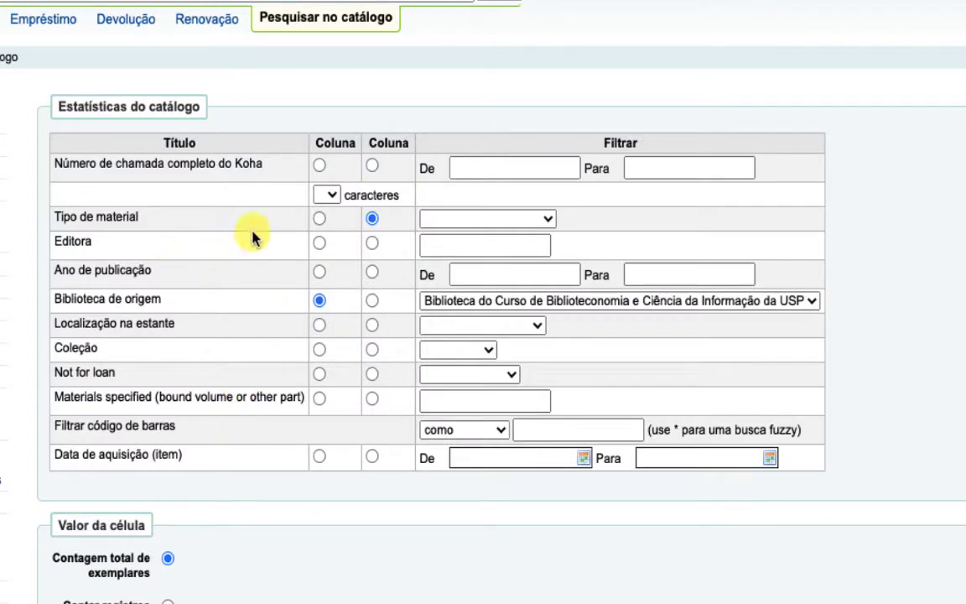
click(319, 166)
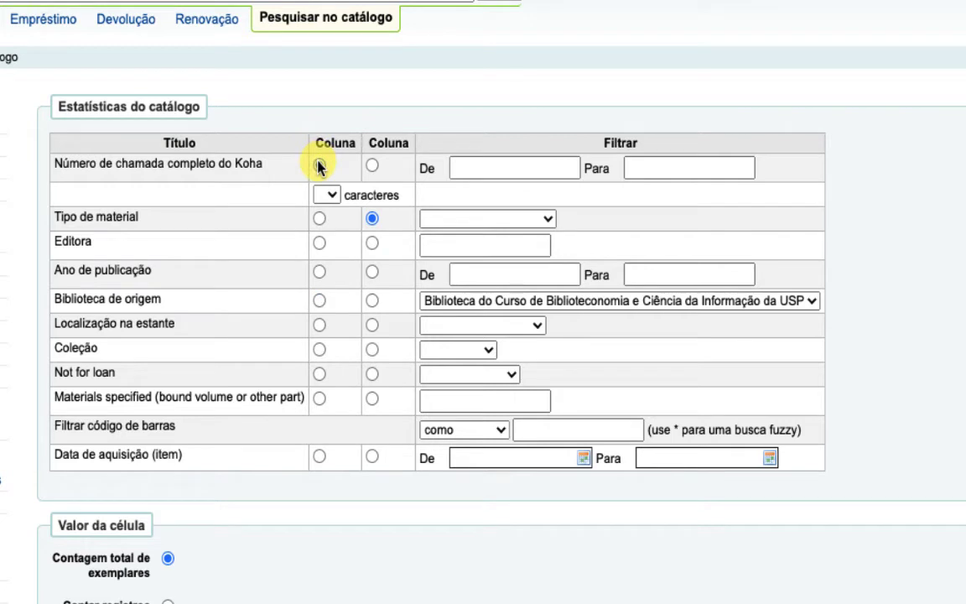
click(372, 302)
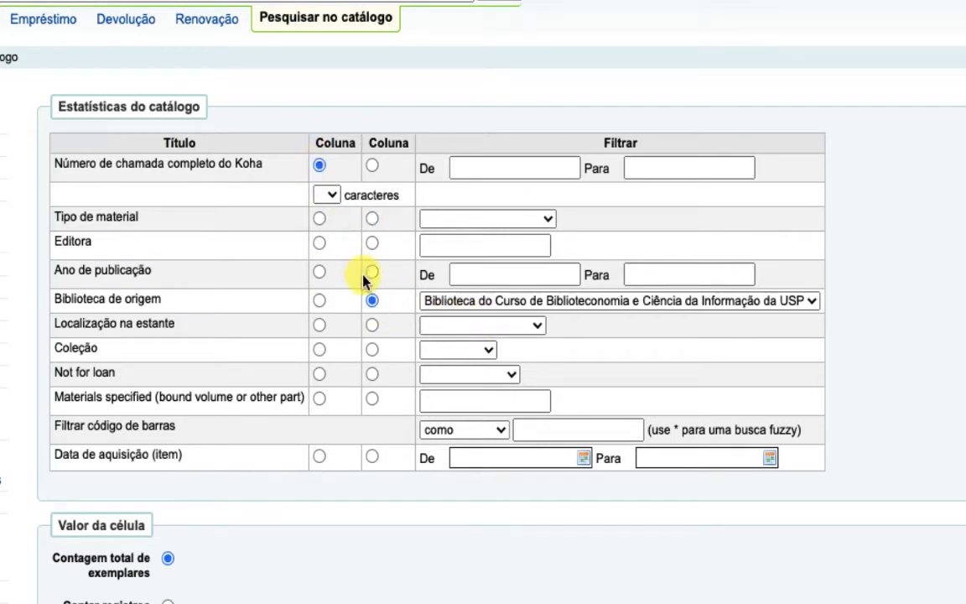
scroll(181, 582, down, 5)
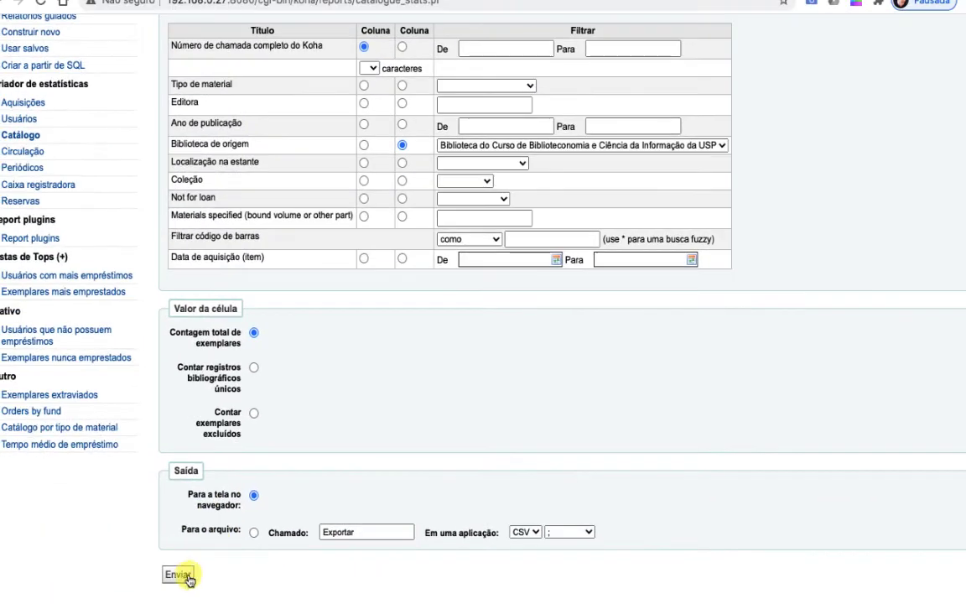
click(186, 576)
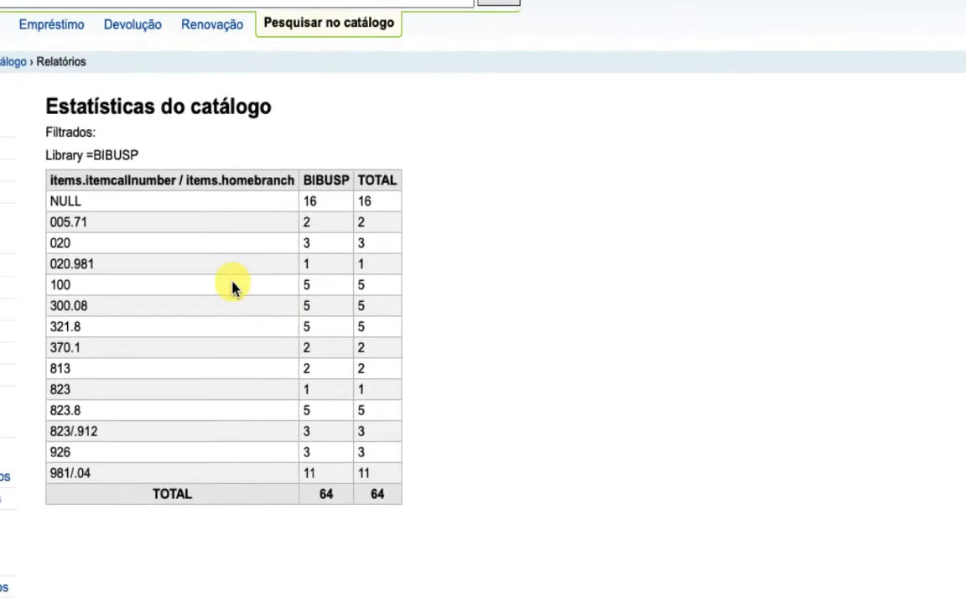
- Examine the call number rows 005.71, 020 and 100 in the catalogue statistics table
drag(44, 220, 80, 221)
click(48, 238)
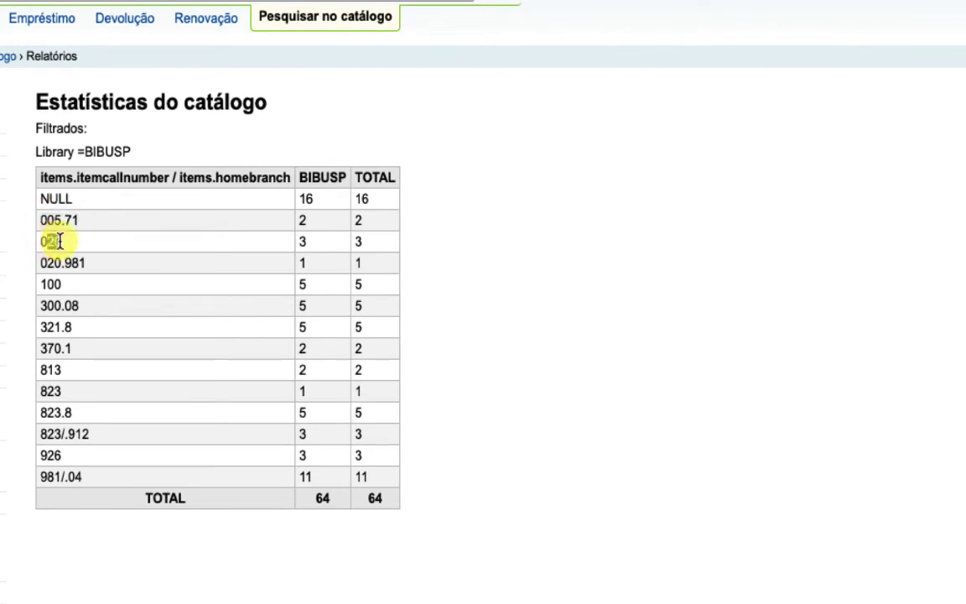
drag(39, 284, 63, 286)
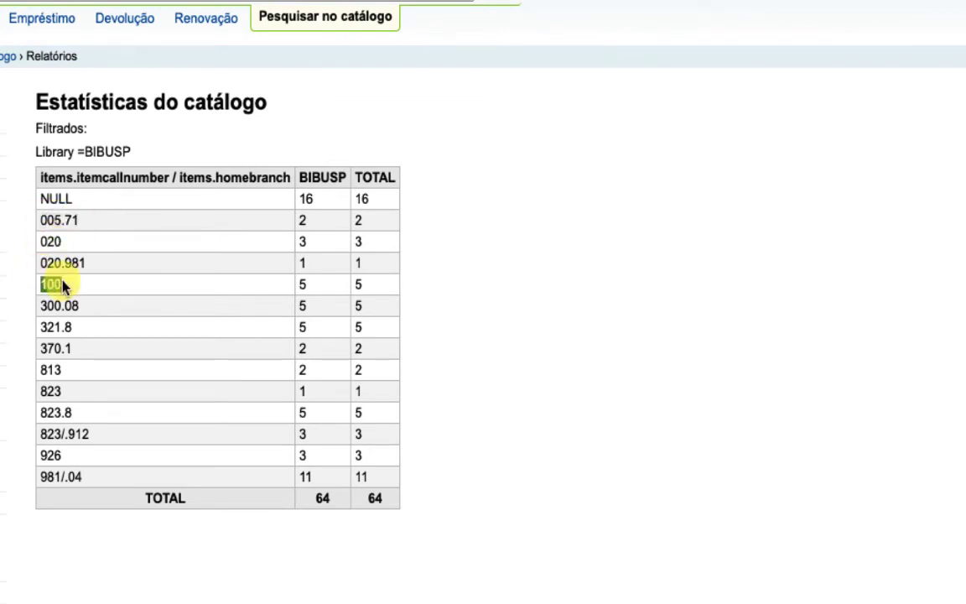
click(360, 231)
- Return to the reports home, open the Exemplares mais emprestados report and keep Tipo de Material at Qualquer tipo de material
key(alt+Left)
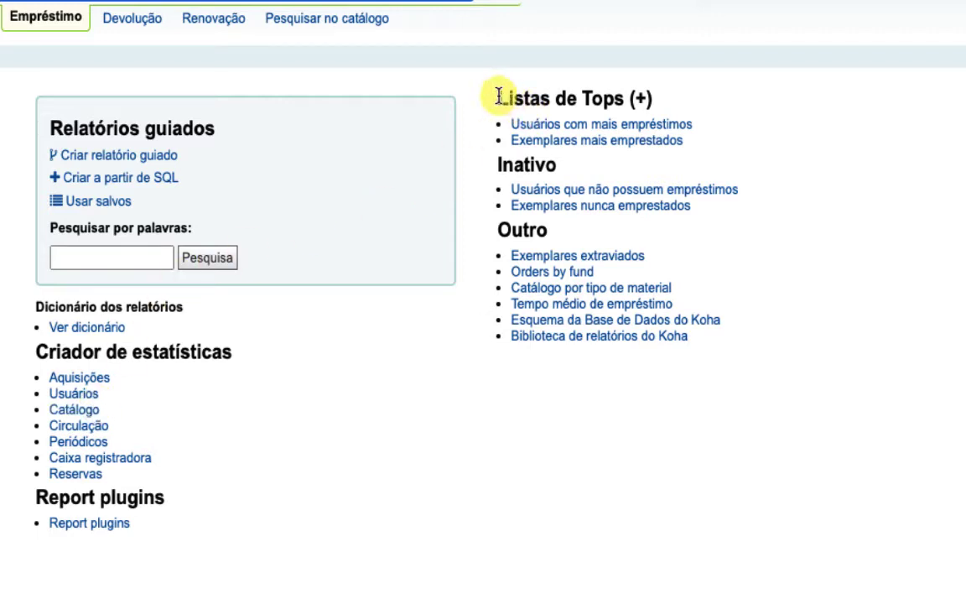
drag(499, 97, 675, 108)
click(791, 136)
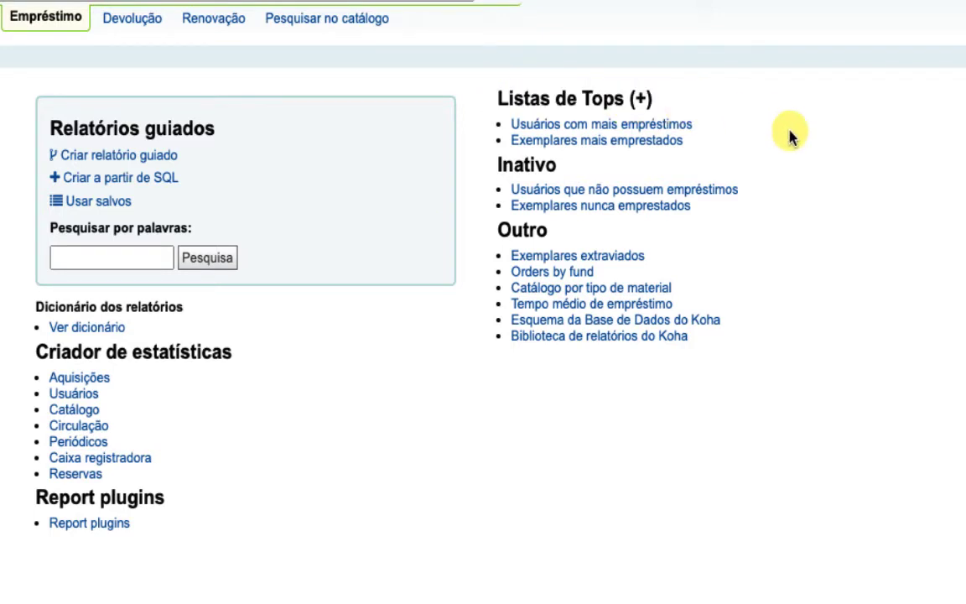
click(609, 141)
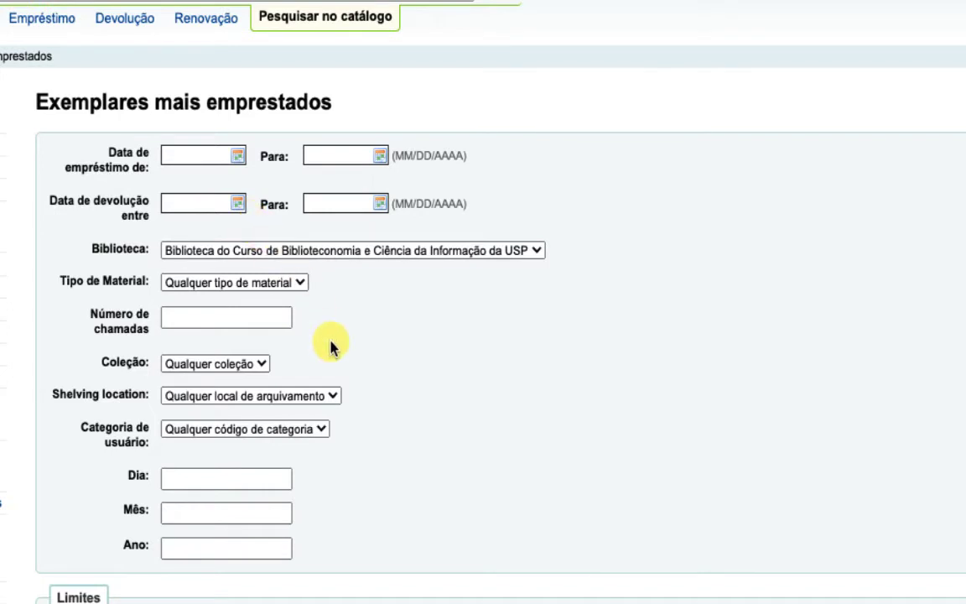
scroll(330, 345, down, 1)
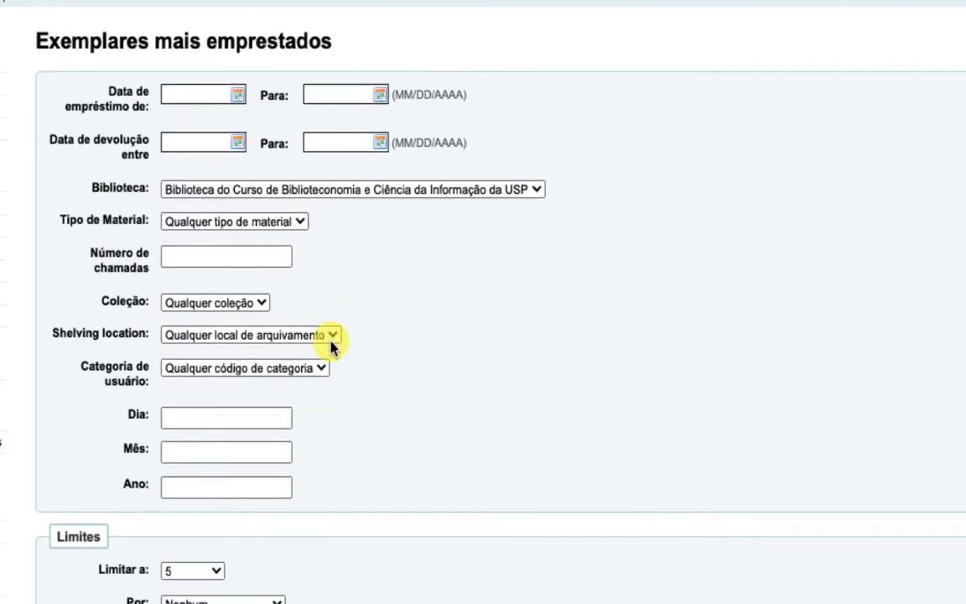
click(265, 222)
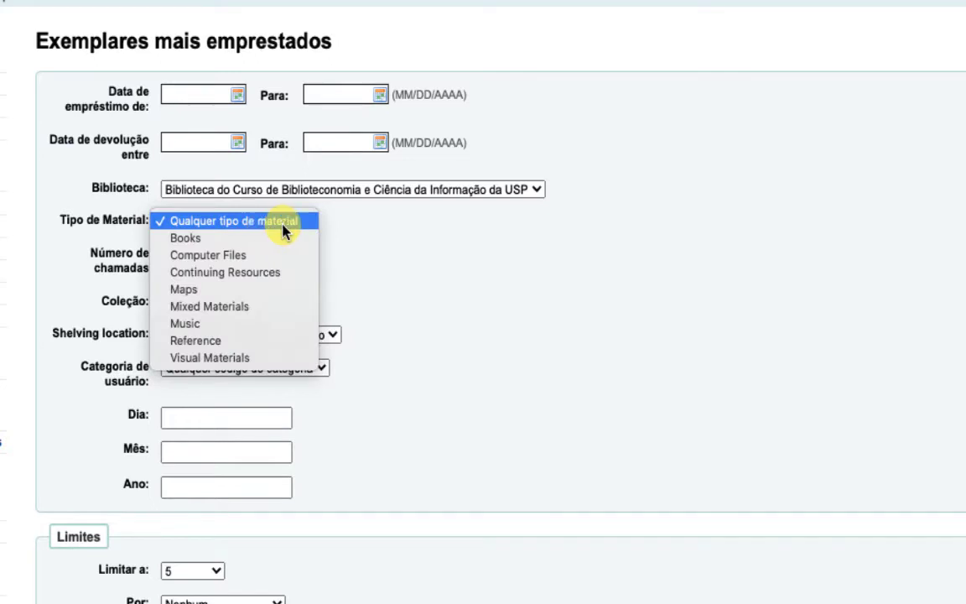
click(266, 225)
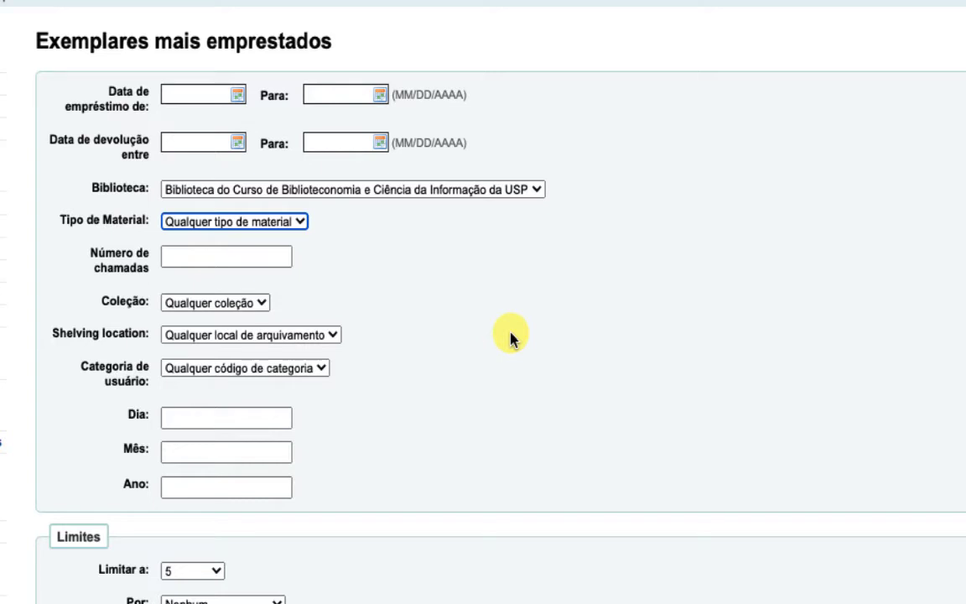
- Set the loan date range of the most-borrowed items report from 01/01/2020 to 12/31/2020
scroll(507, 338, down, 1)
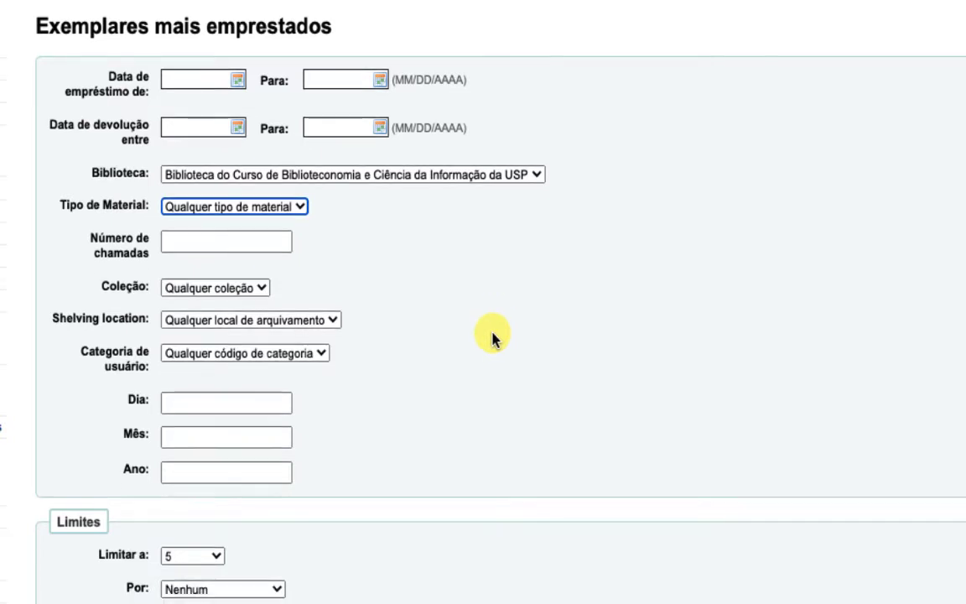
click(239, 82)
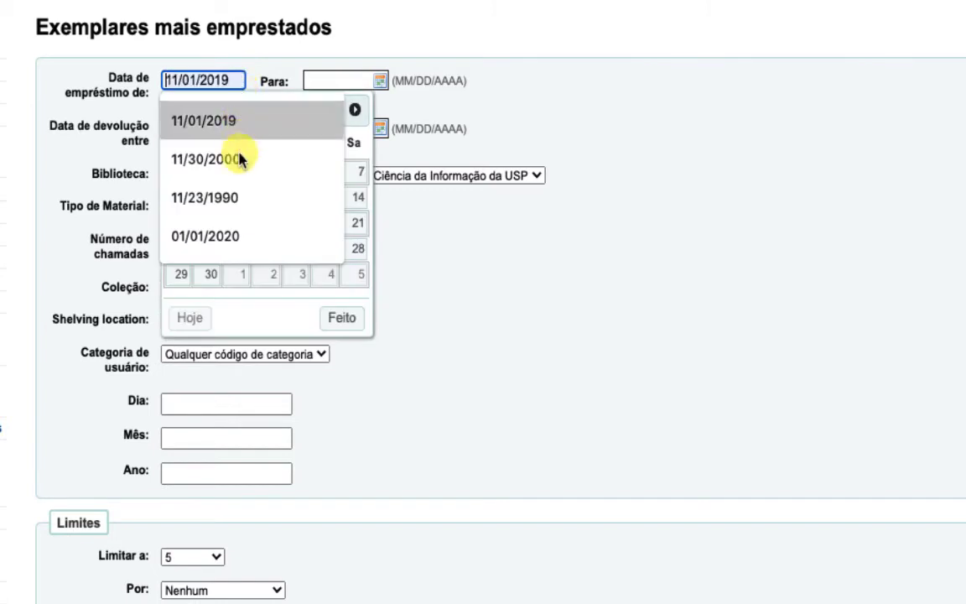
click(239, 238)
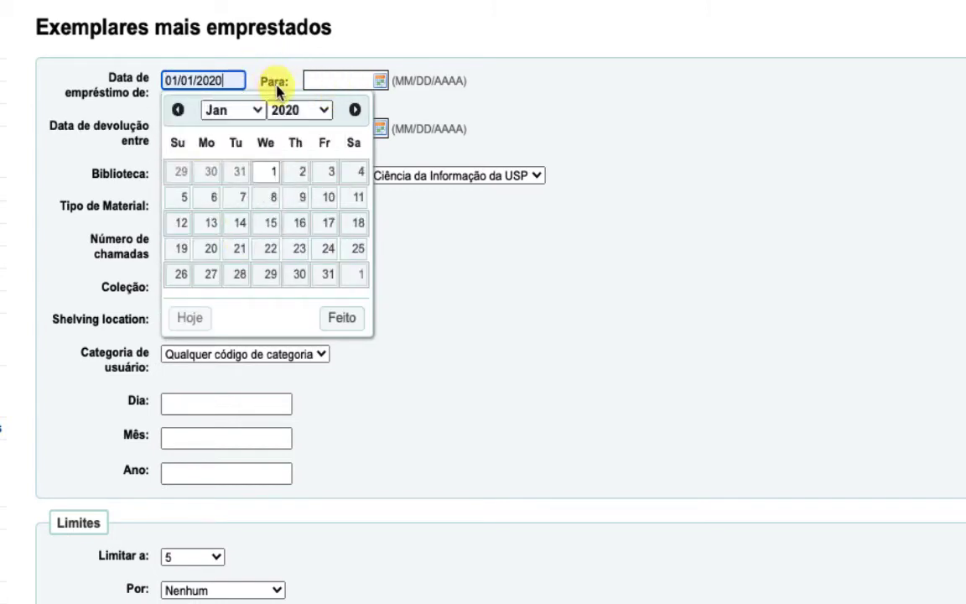
click(336, 80)
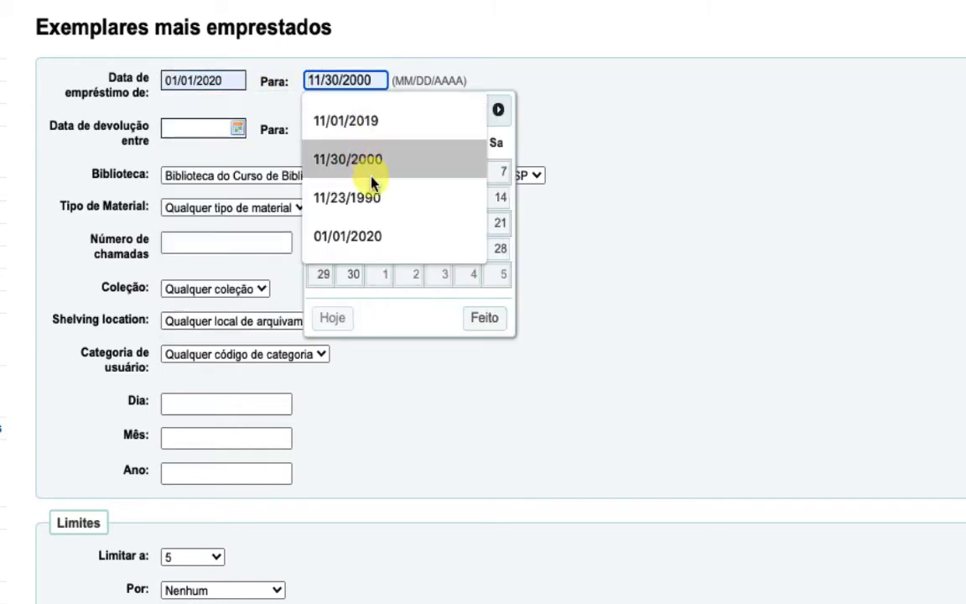
click(436, 277)
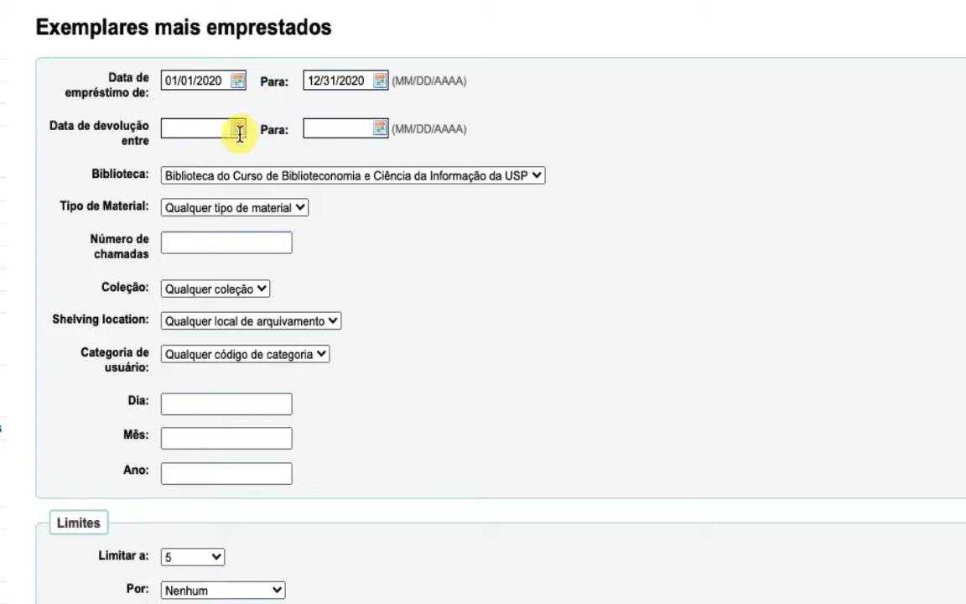
- Generate the most-borrowed items report limited to 5 results and examine the ranked titles with their loan counts
scroll(321, 259, down, 2)
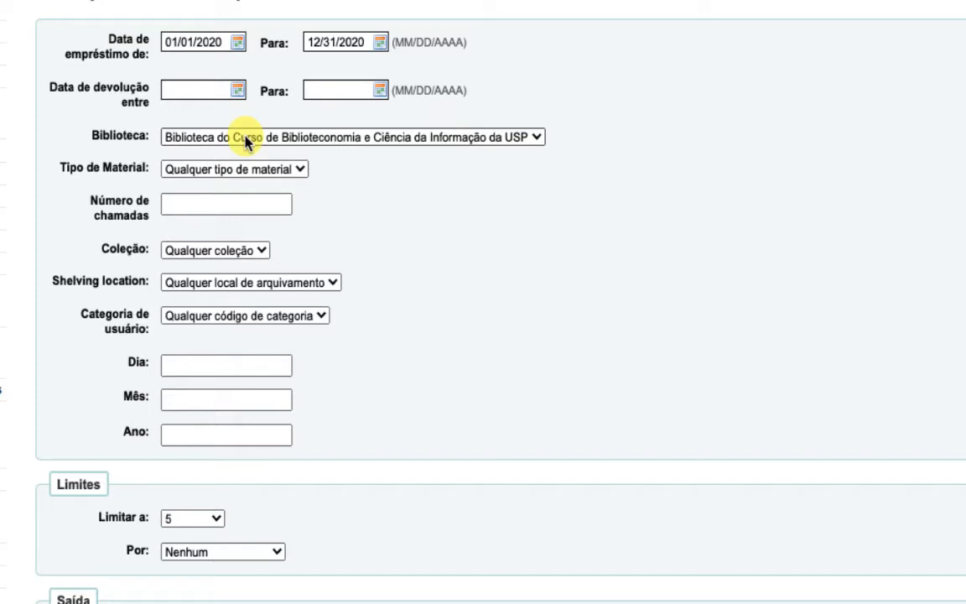
scroll(394, 243, down, 2)
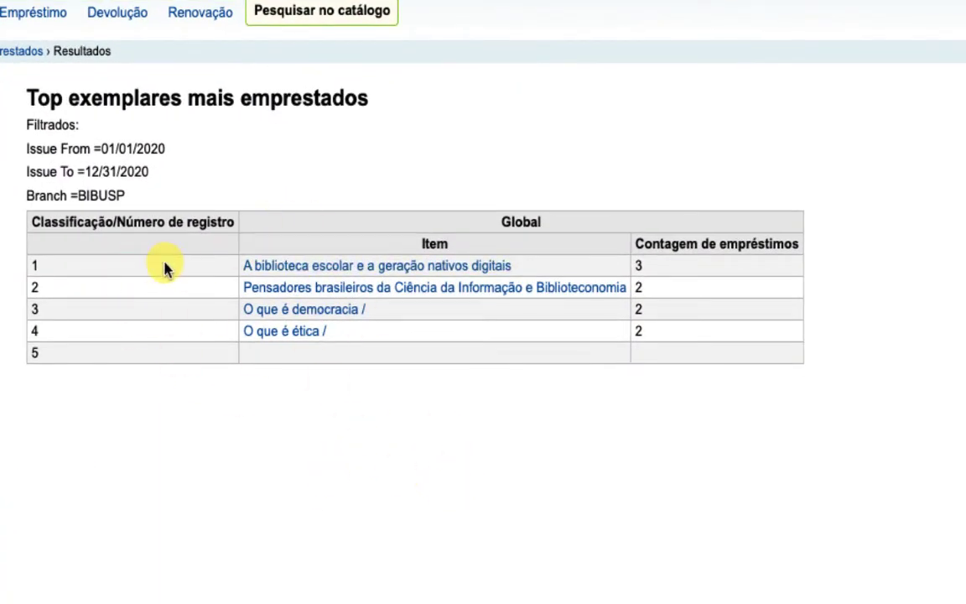
drag(32, 266, 692, 338)
click(513, 410)
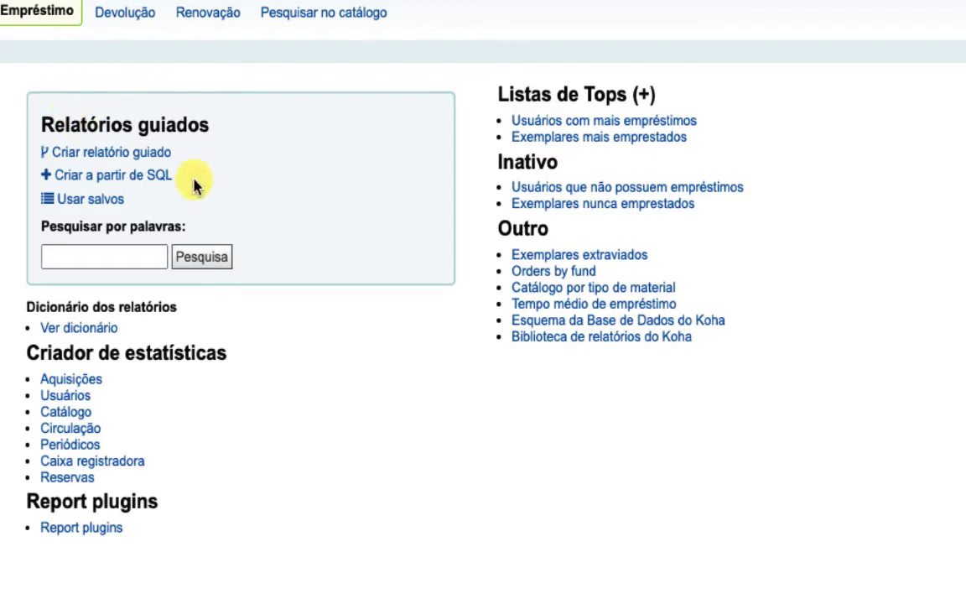
- Start a new guided report from the reports home on the Aquisições module and proceed to the report type stage
click(108, 158)
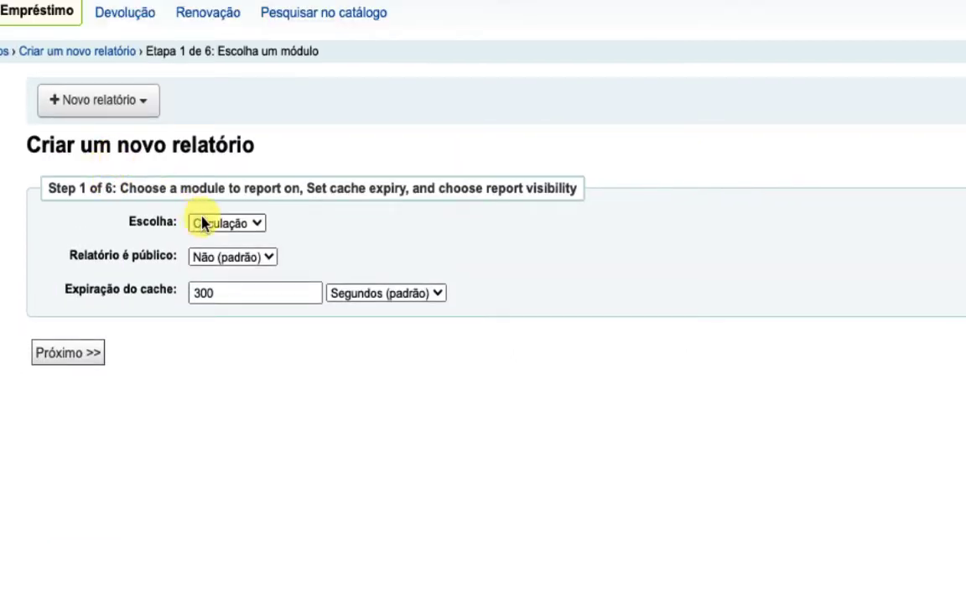
click(260, 229)
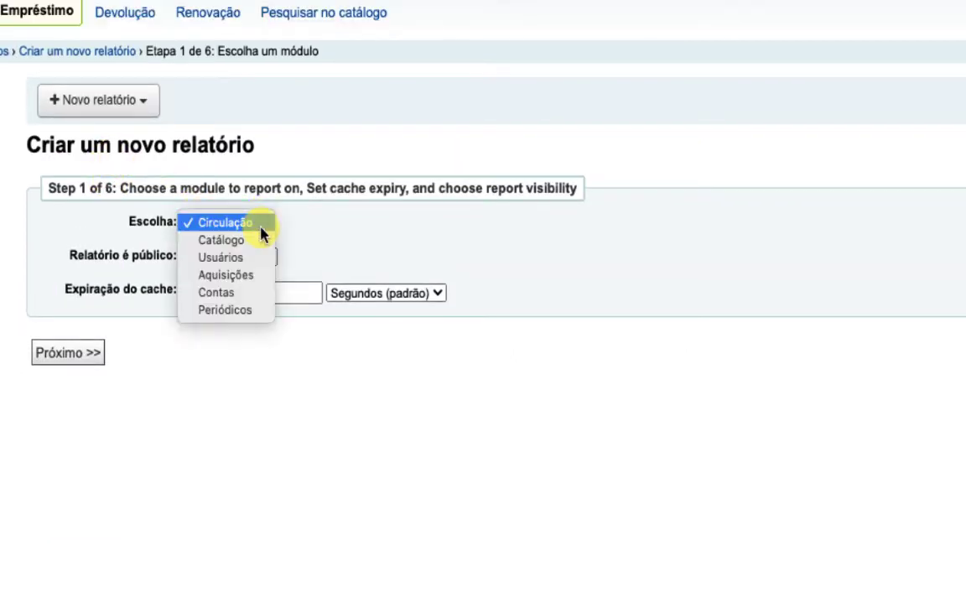
click(254, 279)
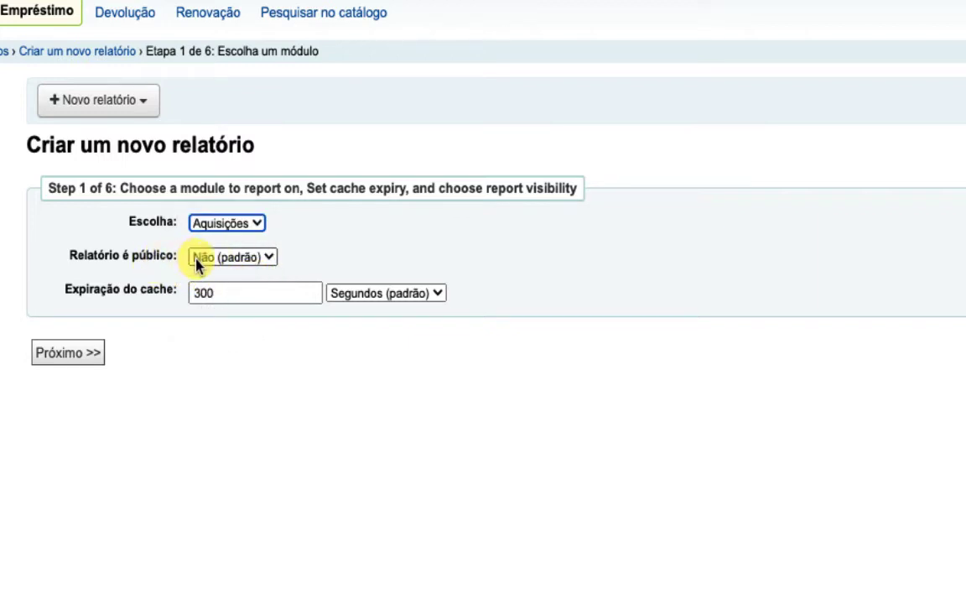
click(69, 355)
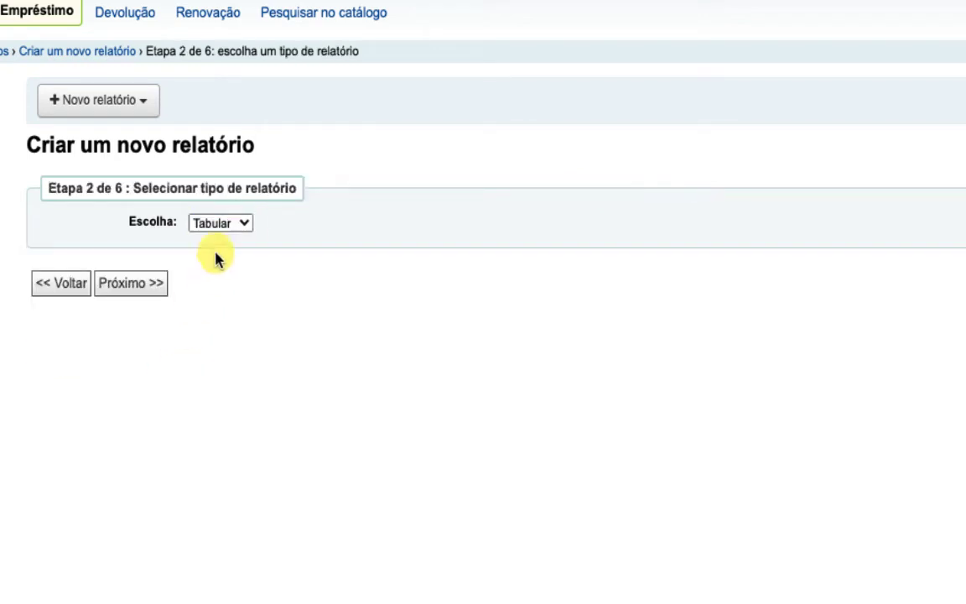
- Keep Tabular as the report type and proceed to the column selection stage
click(219, 227)
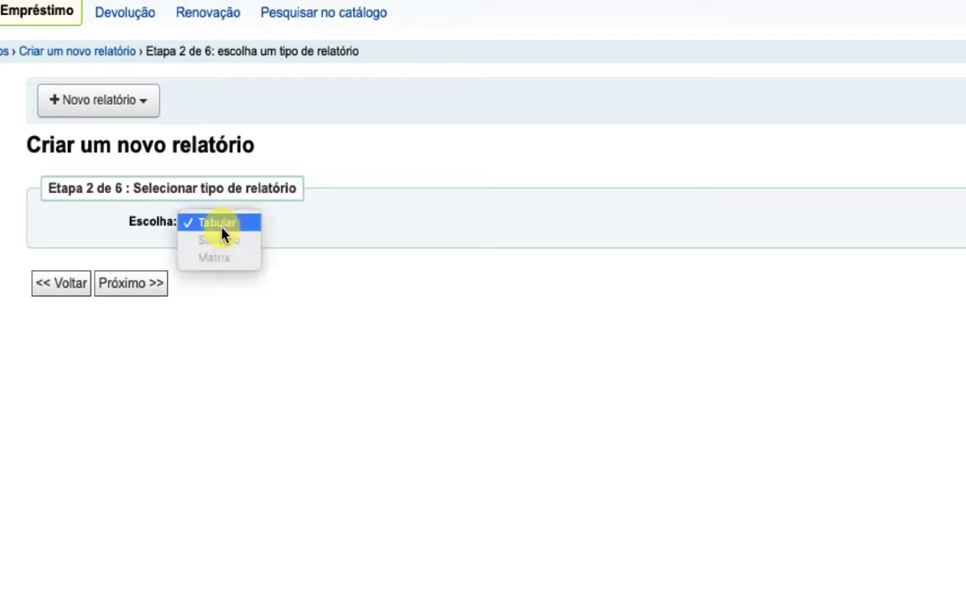
click(114, 302)
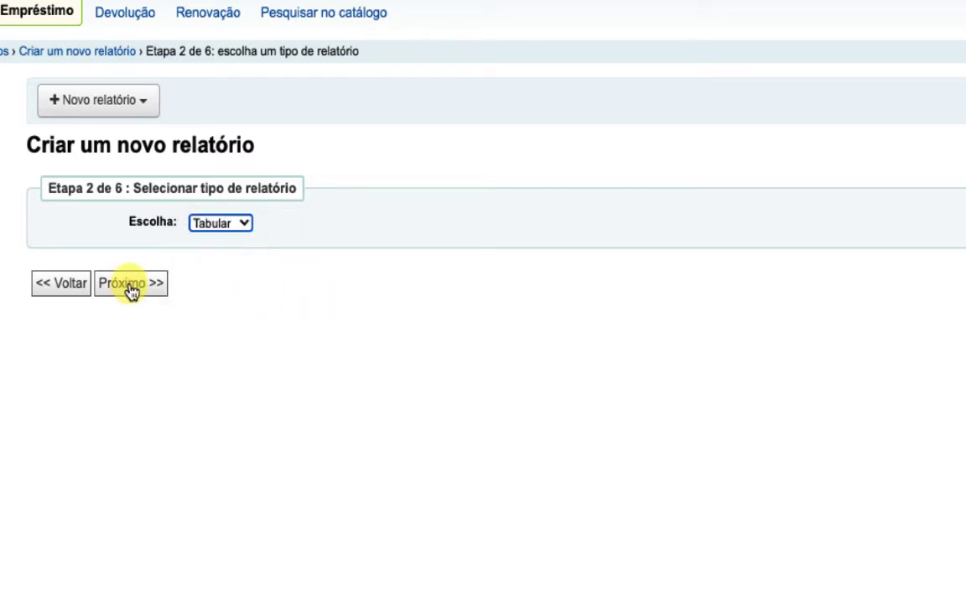
click(132, 288)
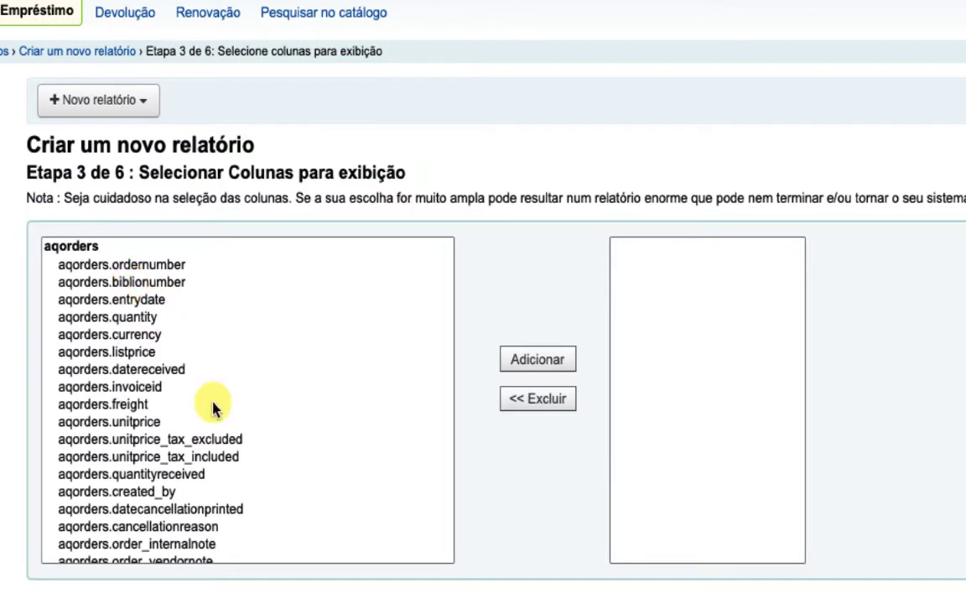
- Look through the columns available for the acquisitions report, from the aqorders fields down to the items fields
scroll(212, 406, down, 10)
scroll(212, 407, down, 20)
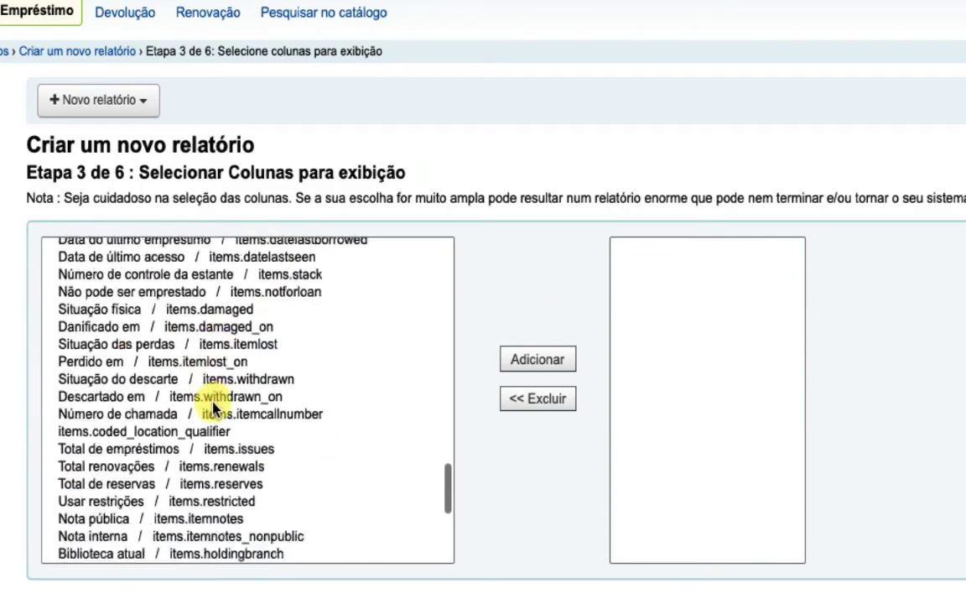
scroll(212, 406, up, 4)
scroll(212, 407, up, 20)
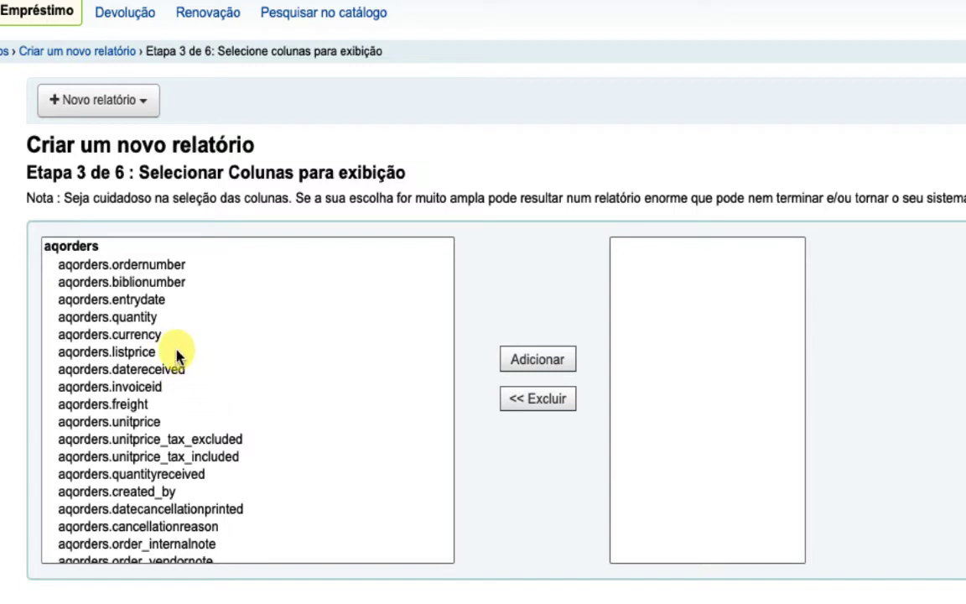
- Add the aqorders.quantity, aqorders.invoiceid and aqorders.unitprice columns to the acquisitions report
click(128, 322)
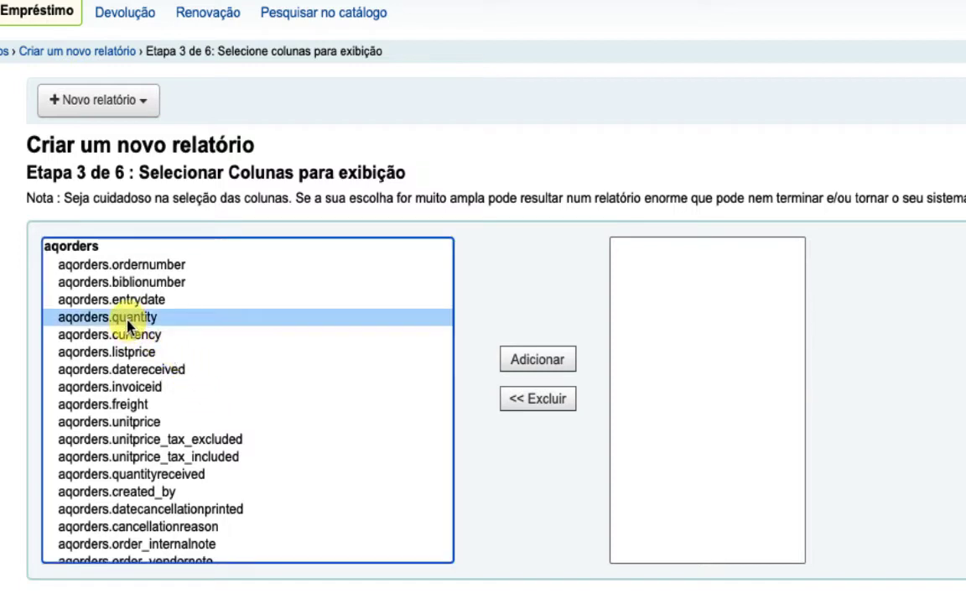
click(544, 359)
click(183, 352)
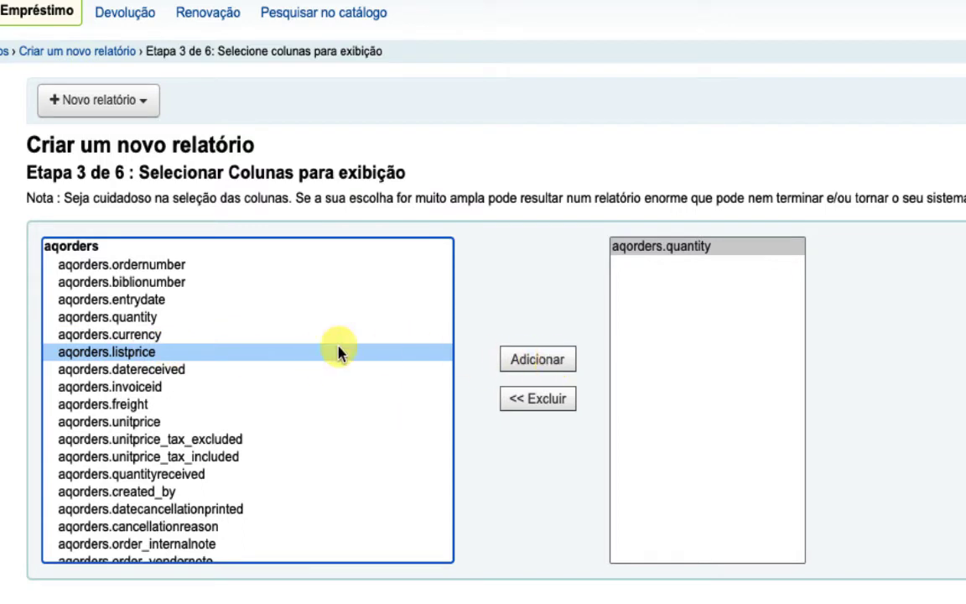
click(159, 385)
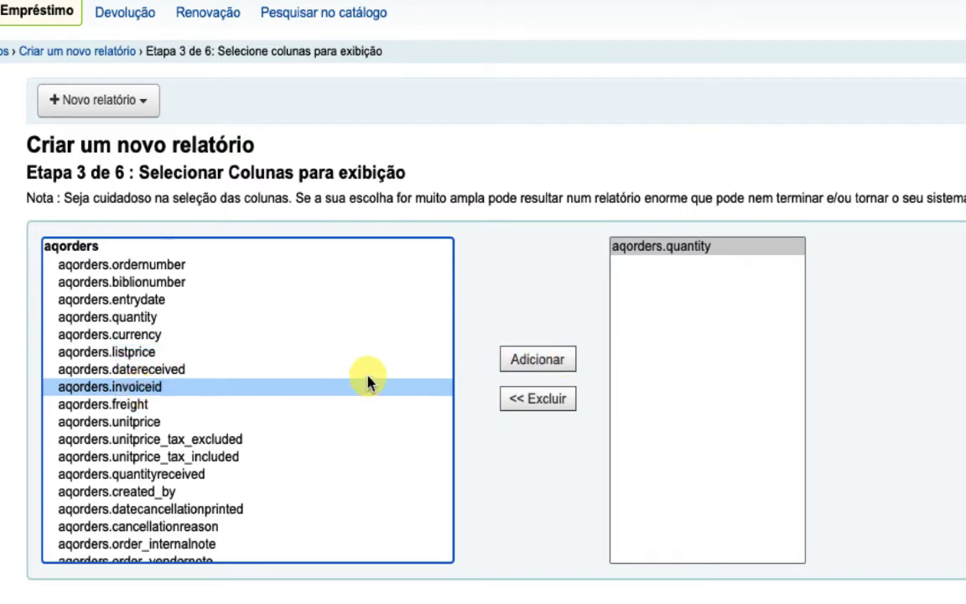
click(520, 362)
scroll(265, 393, down, 1)
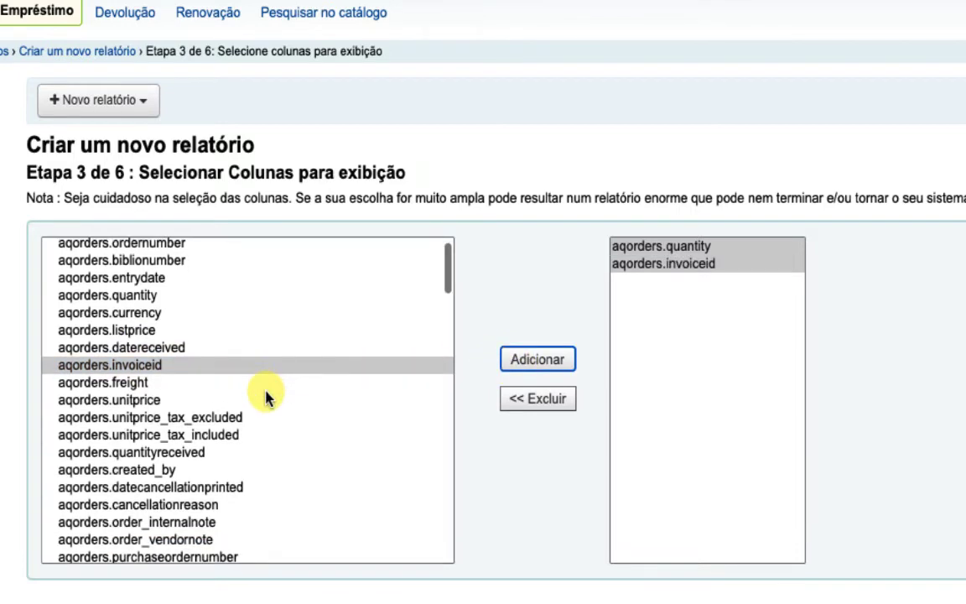
click(147, 400)
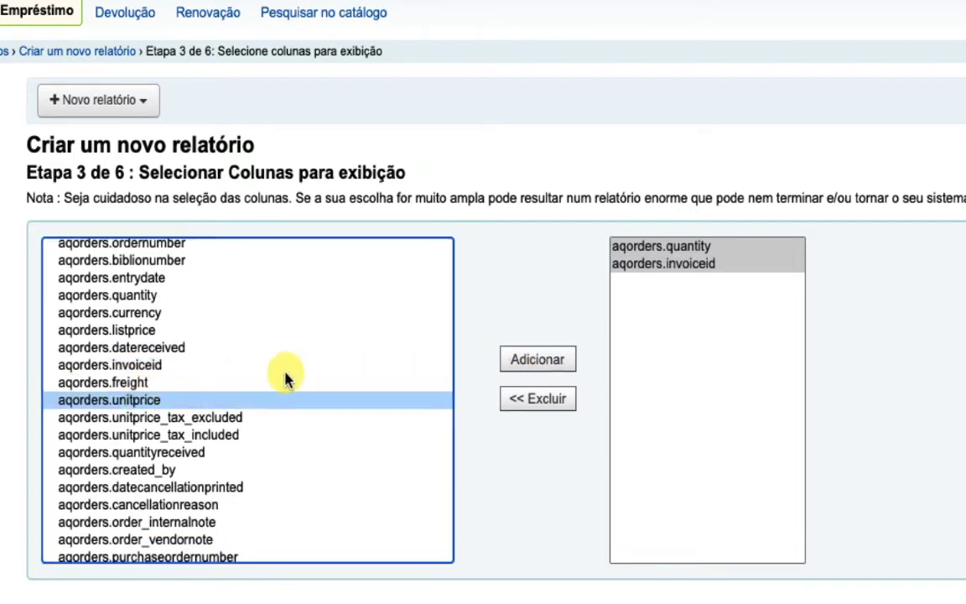
click(528, 363)
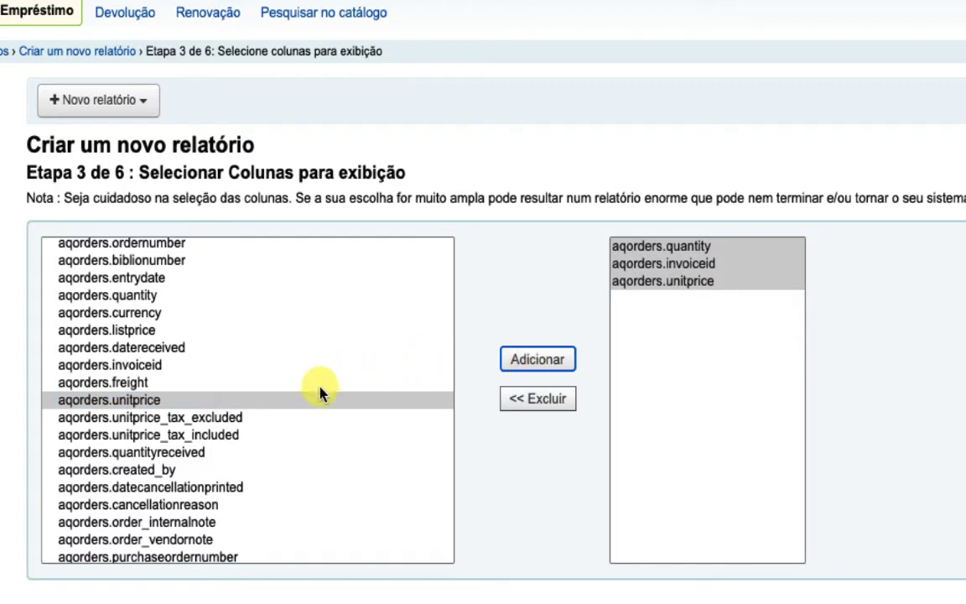
- Add the biblio.title column to the report and proceed to the limit criteria stage
scroll(320, 392, down, 1)
scroll(321, 392, down, 15)
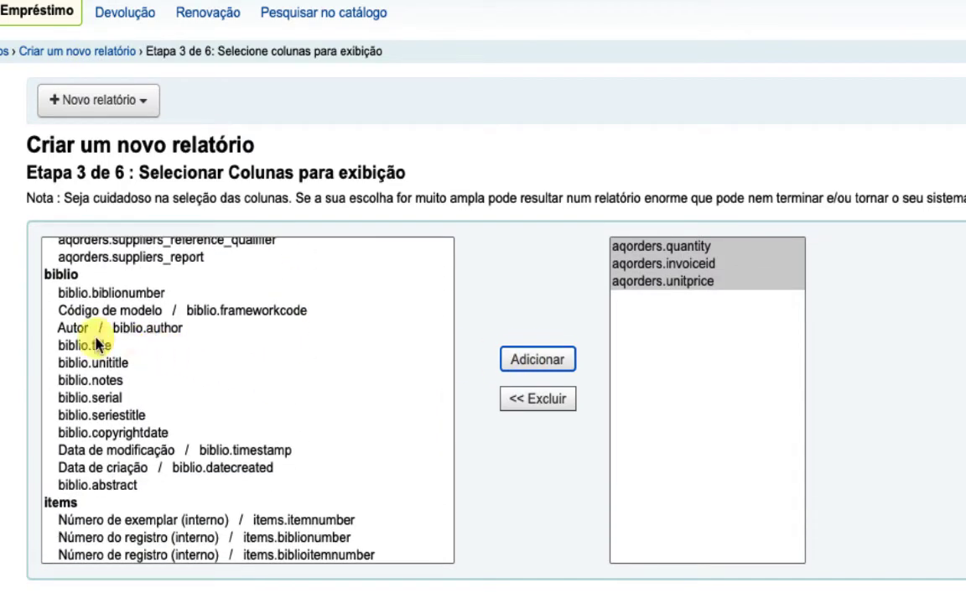
click(93, 344)
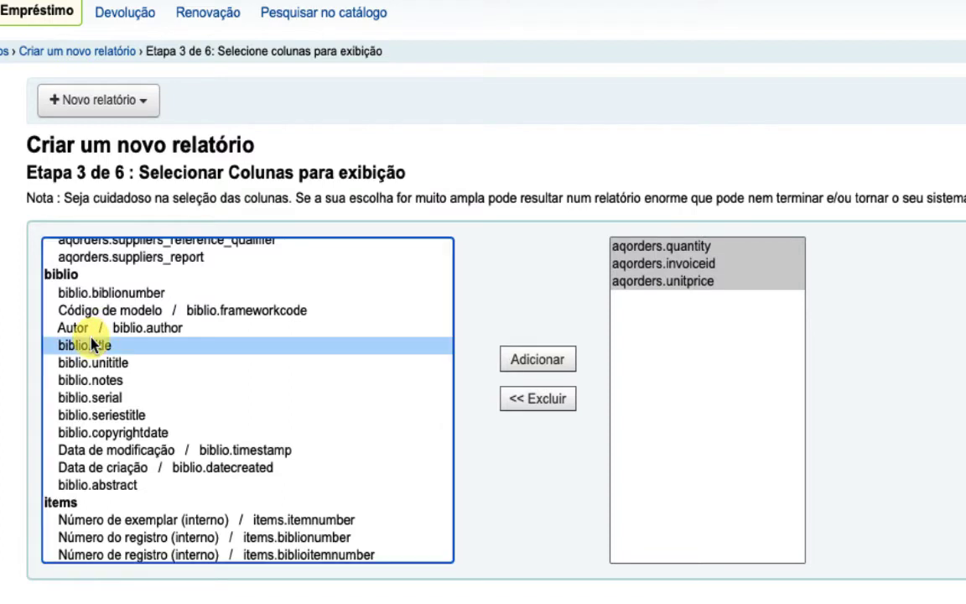
click(541, 359)
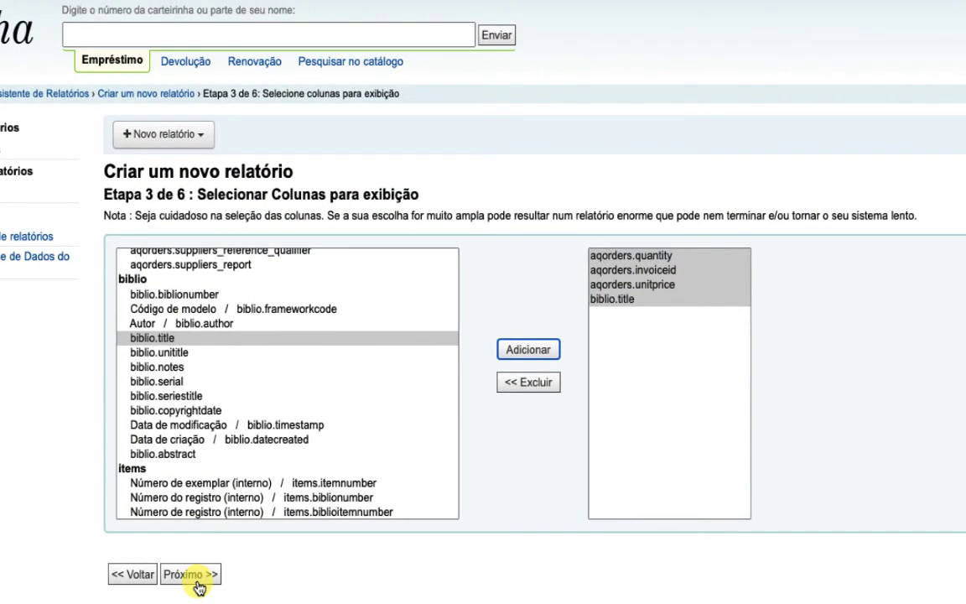
click(193, 577)
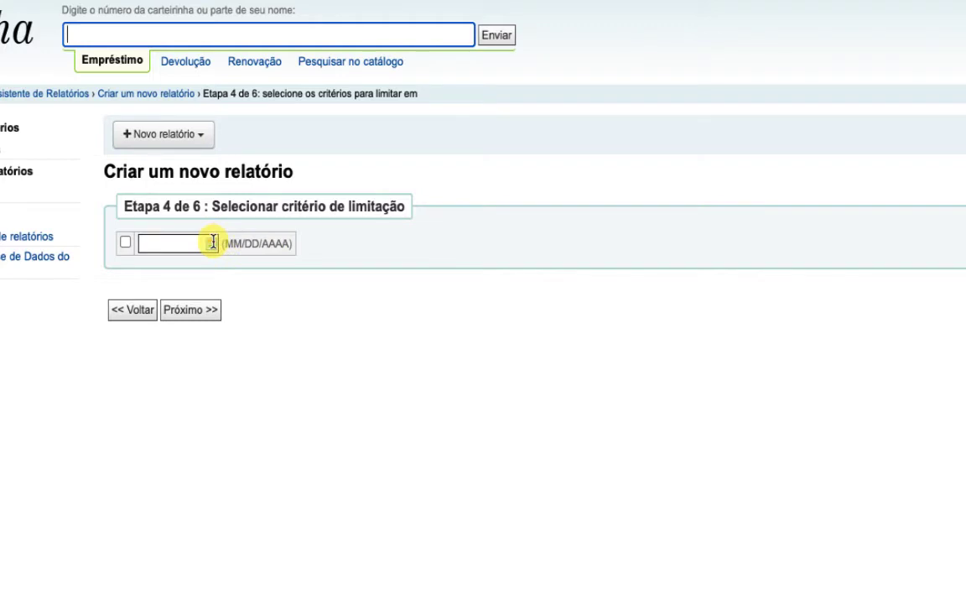
- Leave the report without a date limit, total aqorders.unitprice with sum, and proceed to the ordering stage
click(124, 243)
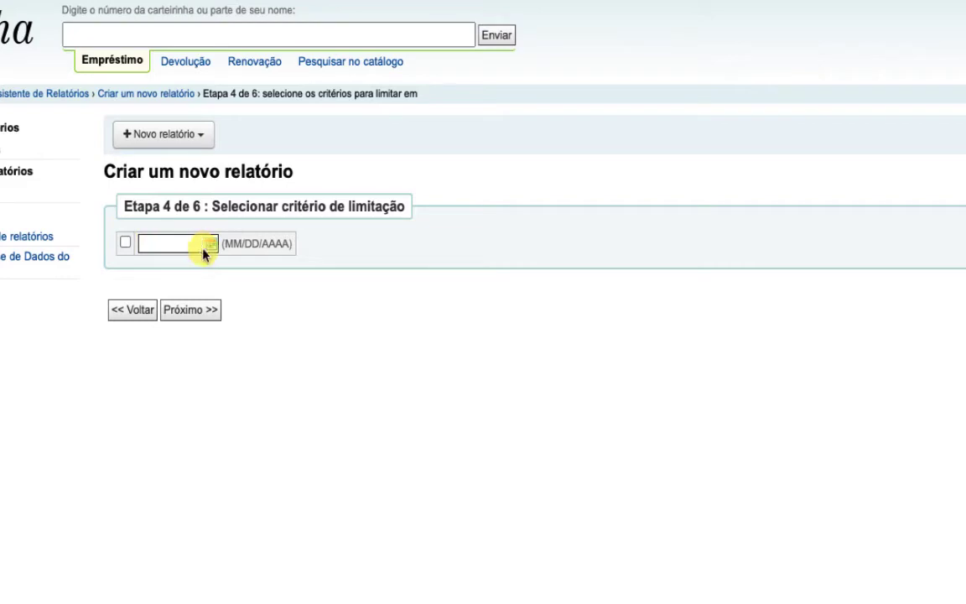
click(200, 312)
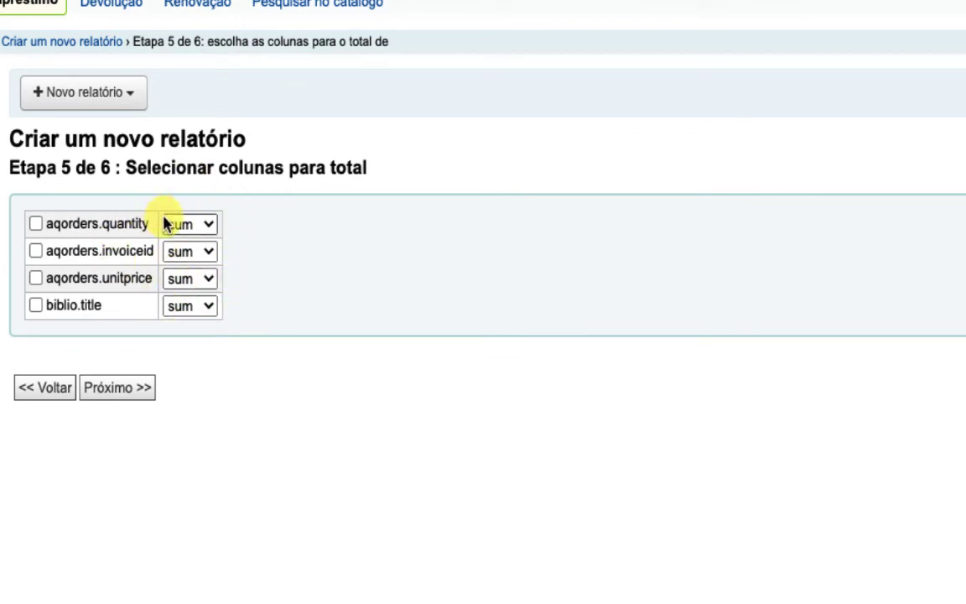
click(209, 224)
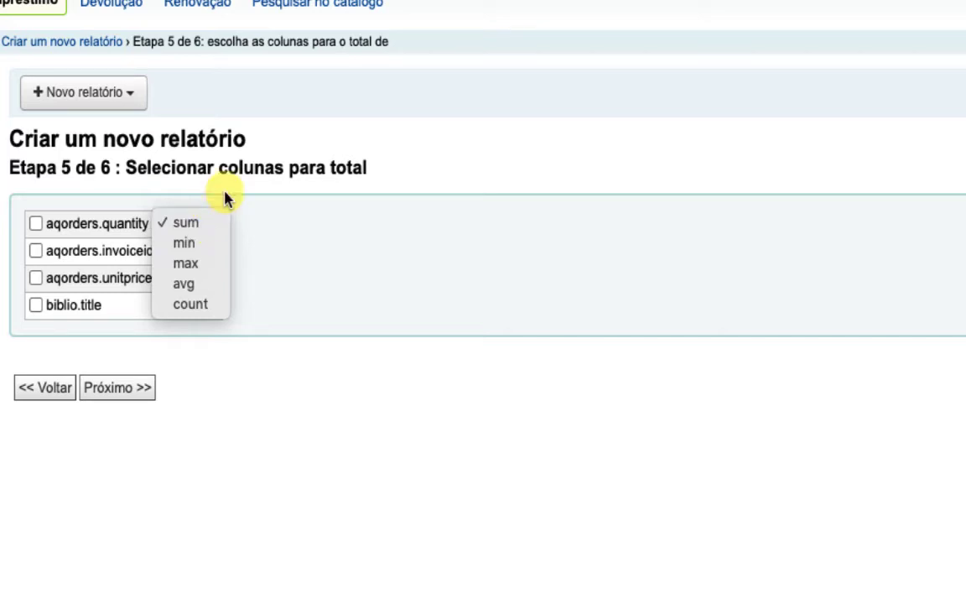
click(225, 195)
click(36, 279)
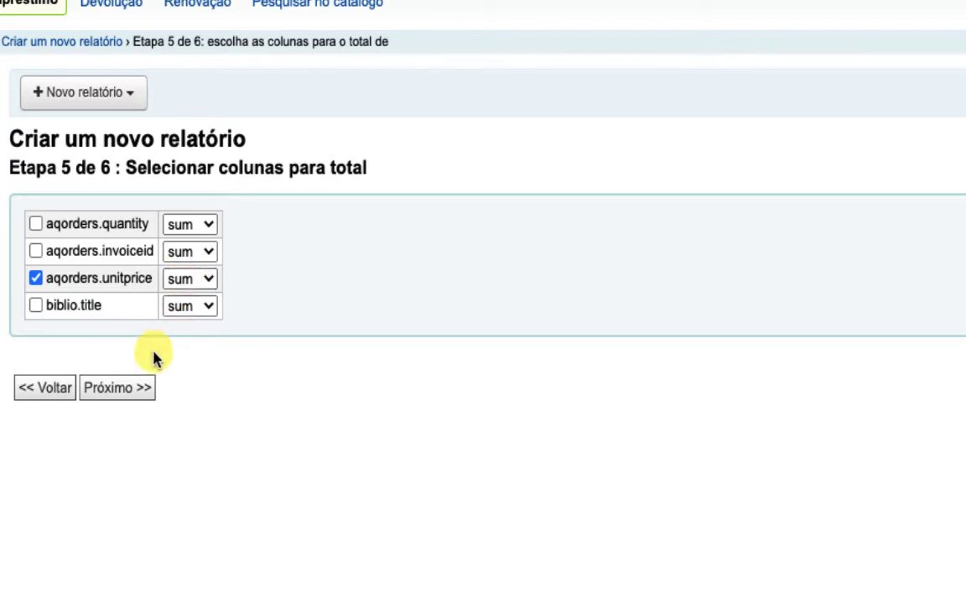
click(116, 388)
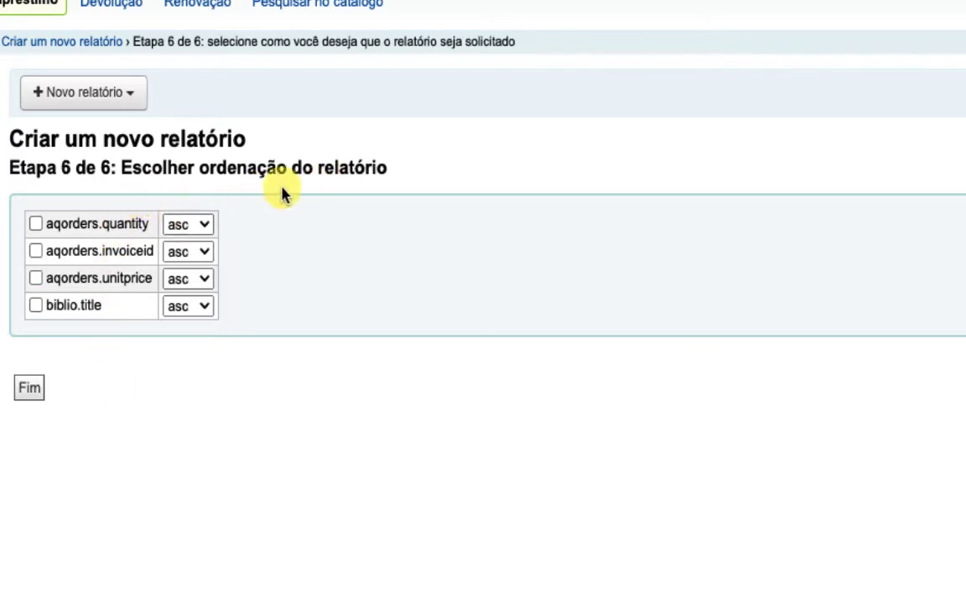
- Order the report by biblio.title ascending, finish the report definition and examine the generated SQL statement
click(35, 306)
click(32, 388)
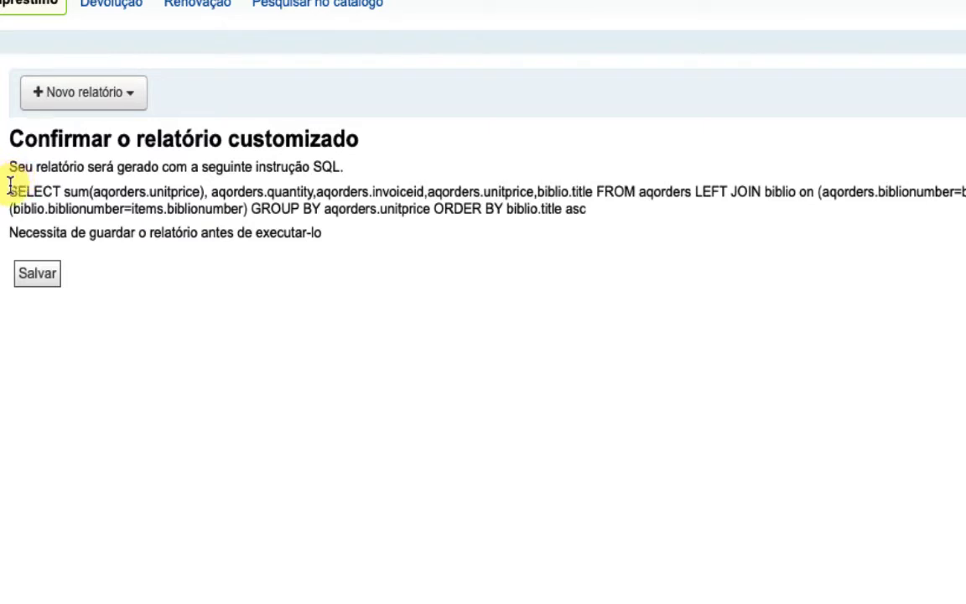
drag(10, 186, 609, 220)
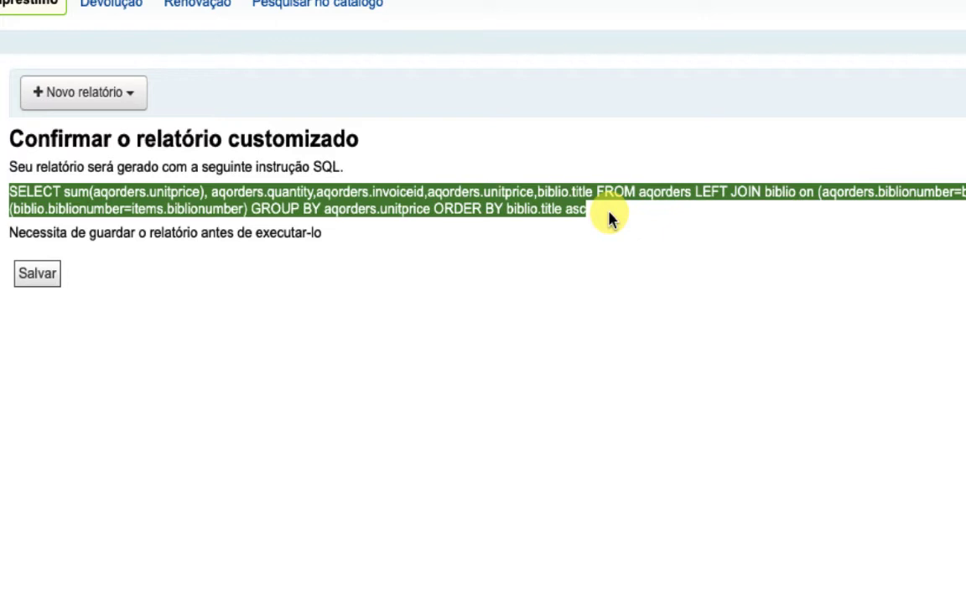
- Save the custom report under the name personalizado1, with no group or subgroup
click(37, 274)
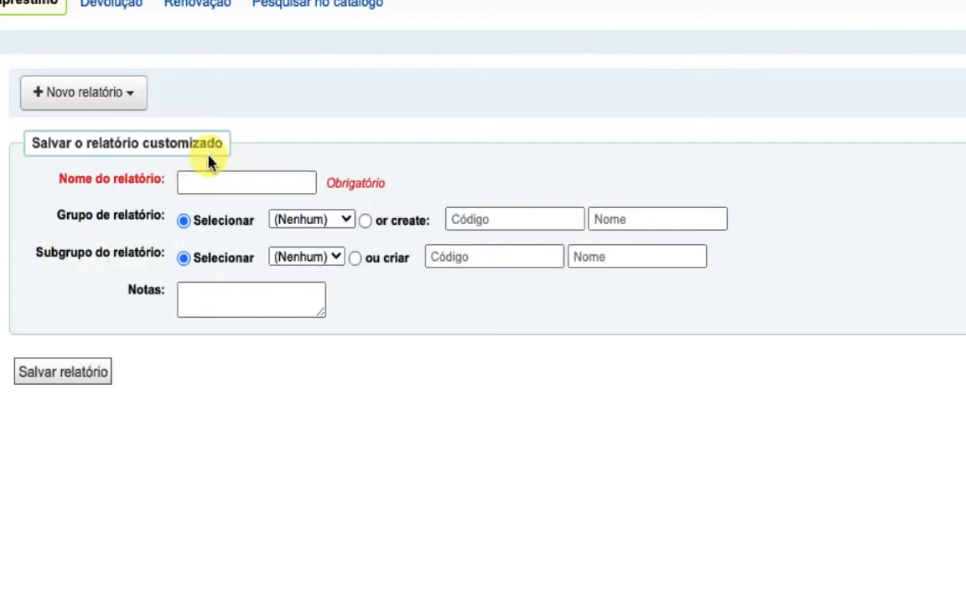
click(185, 180)
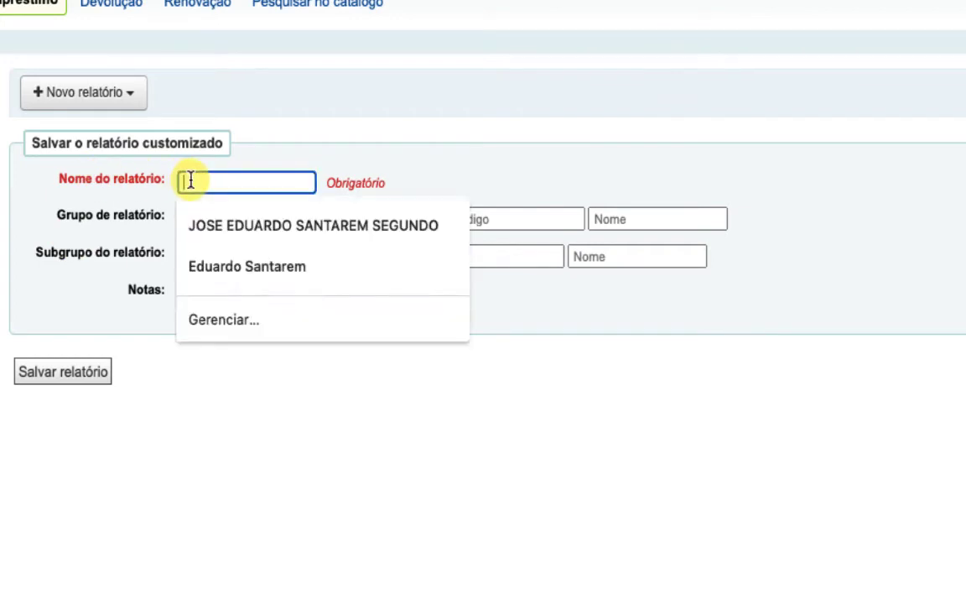
text(Person)
text(o)
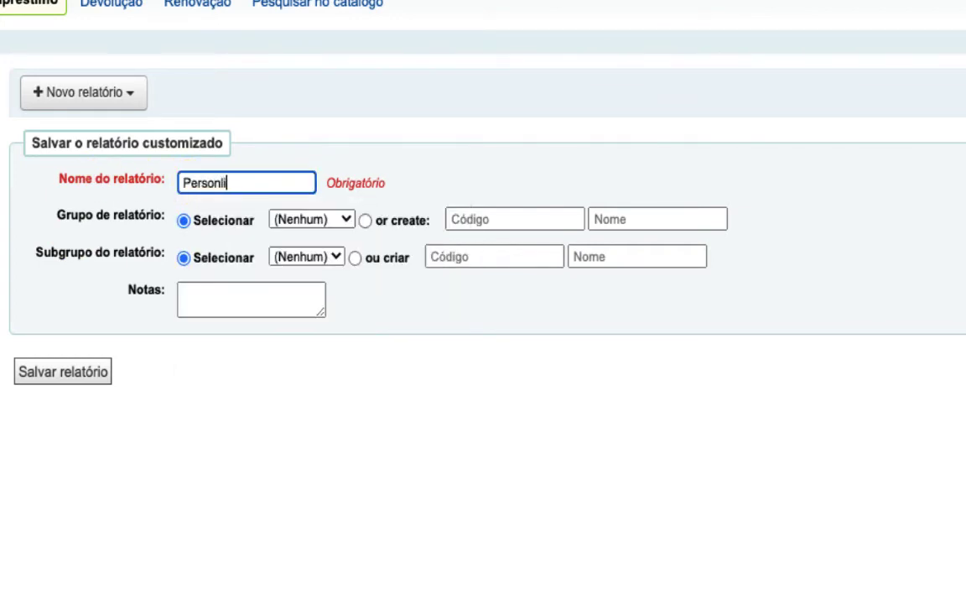
key(BackSpace)
text(o)
key(BackSpace)
text(alizado1)
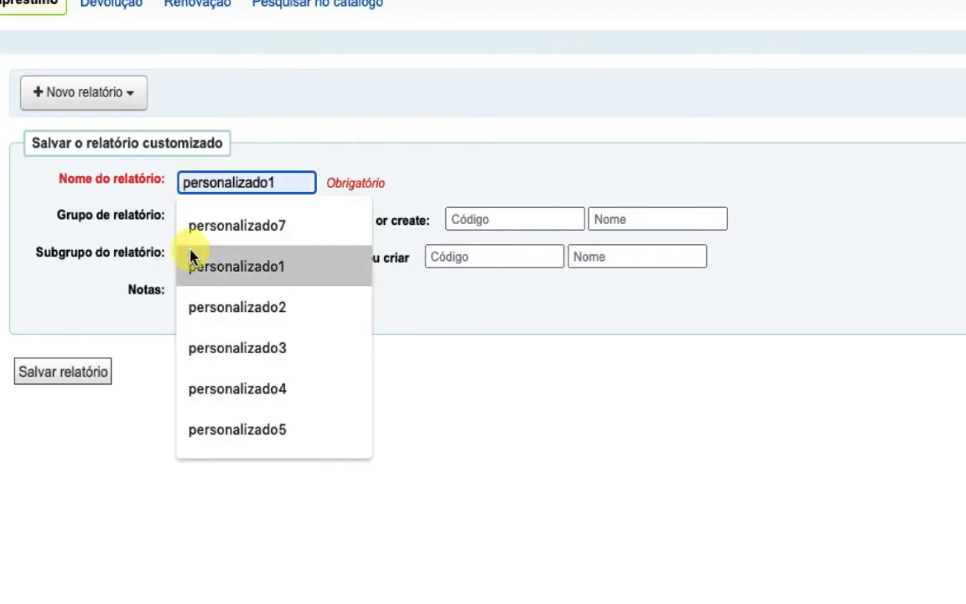
click(245, 263)
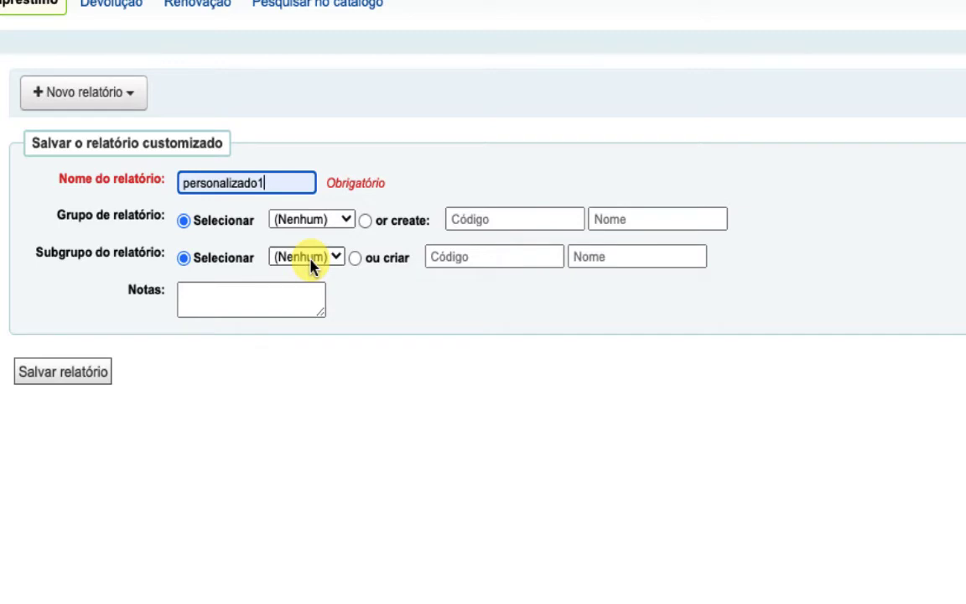
click(54, 380)
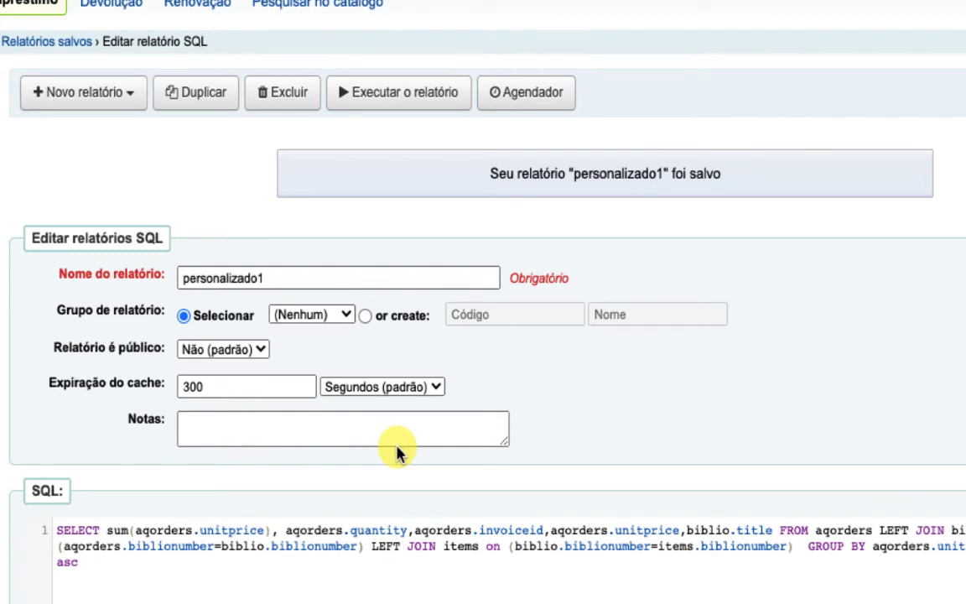
- Look over the saved report's SQL and settings, and run the report
scroll(397, 453, down, 3)
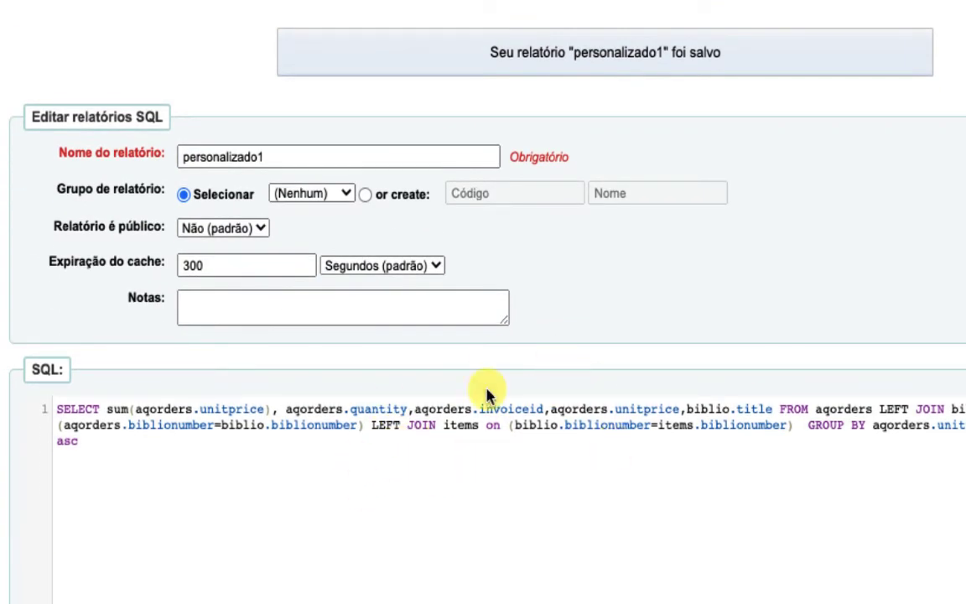
scroll(532, 440, up, 3)
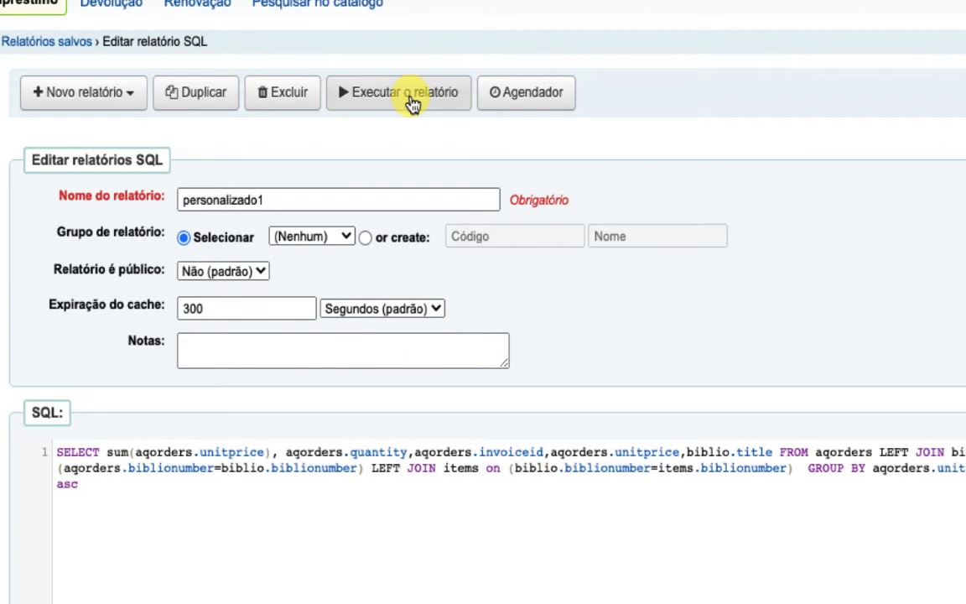
click(412, 101)
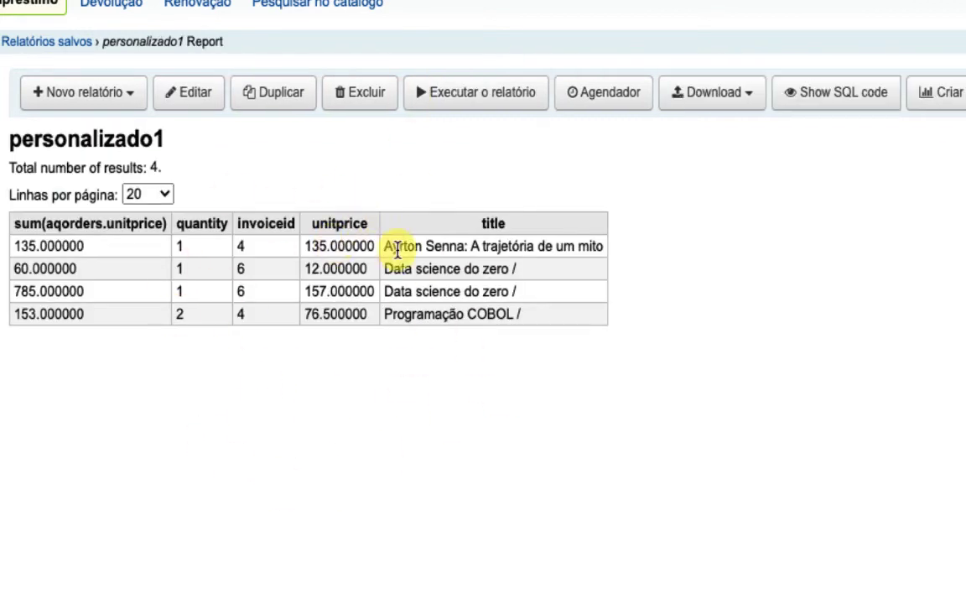
- Examine the report results, comparing titles, quantities, unit prices and the price sums, especially in the Programação COBOL row
drag(383, 244, 442, 269)
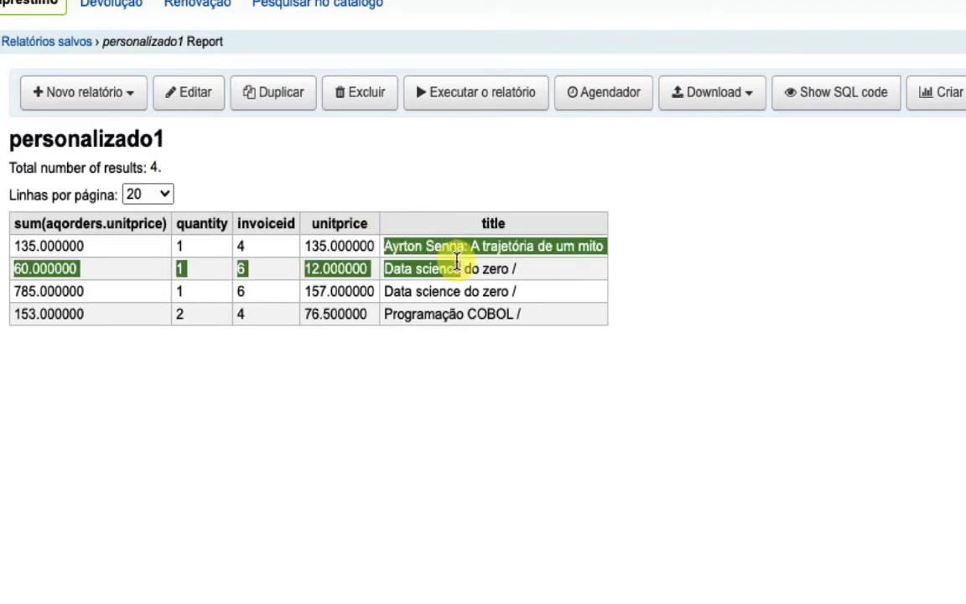
click(413, 299)
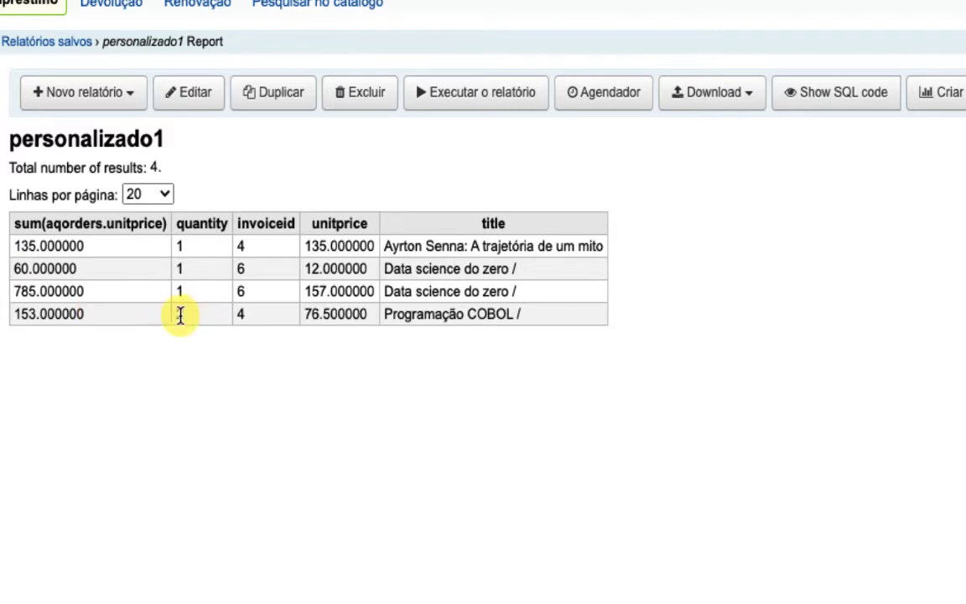
double_click(178, 314)
drag(15, 314, 105, 319)
click(308, 318)
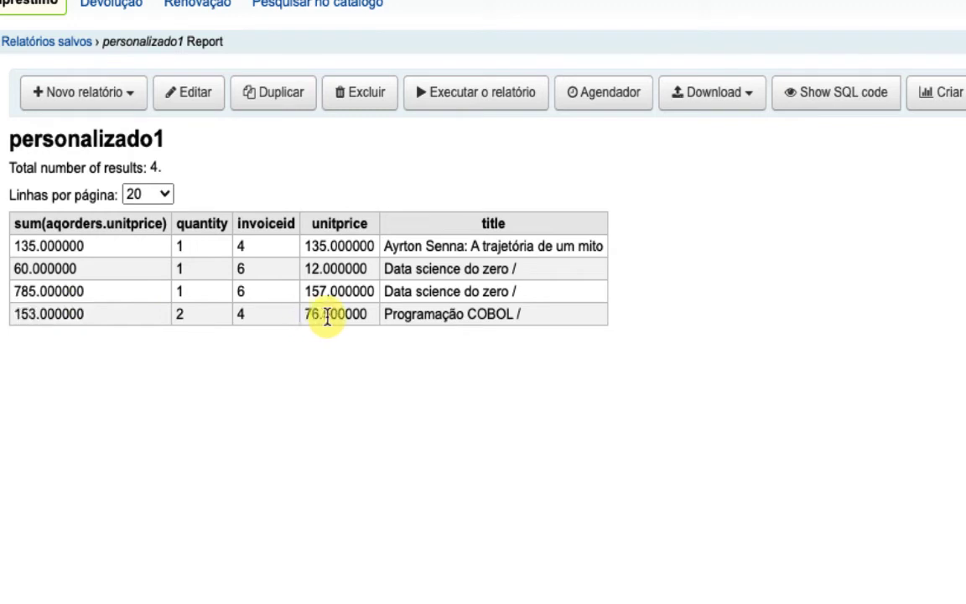
drag(370, 318, 305, 314)
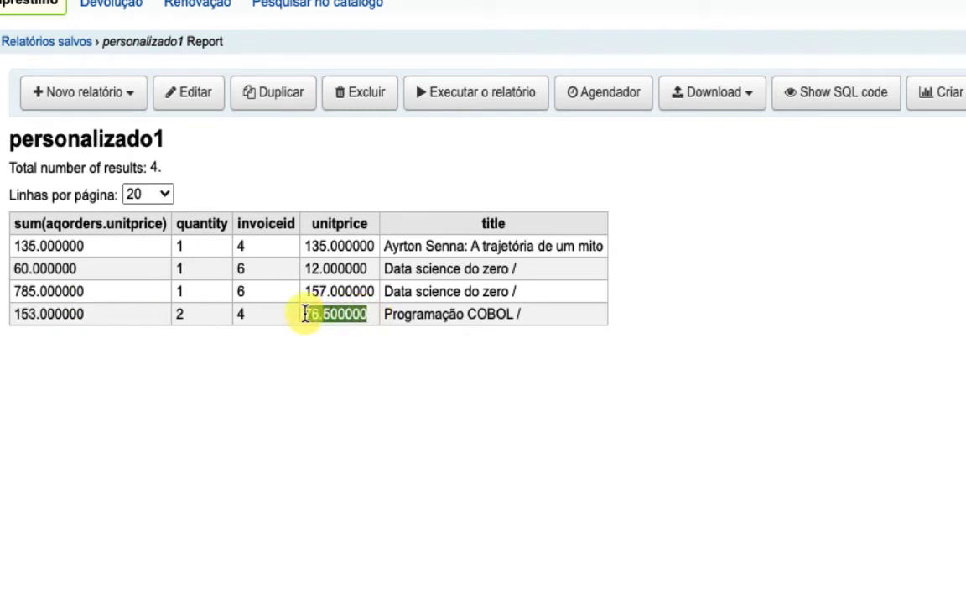
click(131, 286)
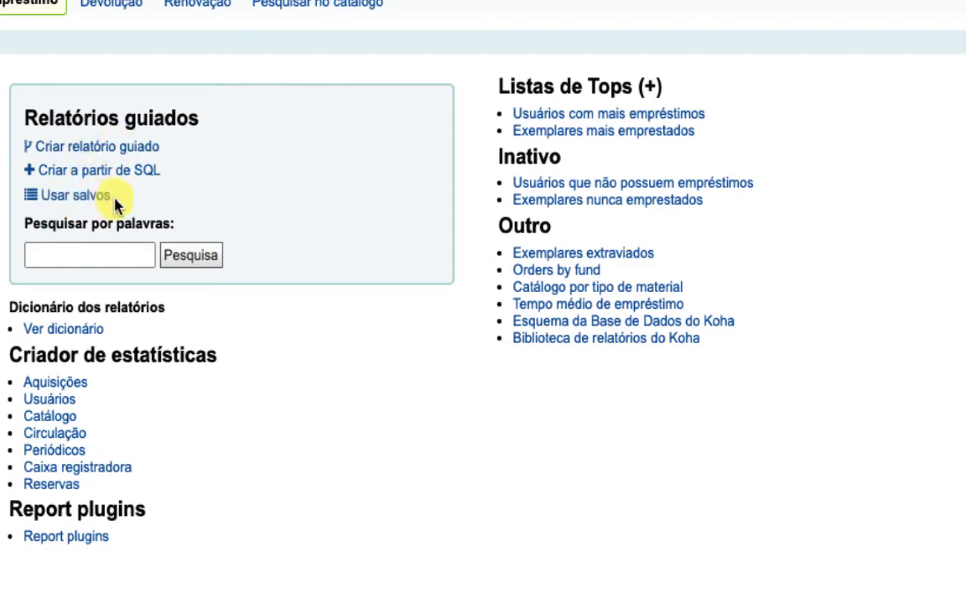
- Open the list of saved reports and run personalizado1 from it
click(71, 202)
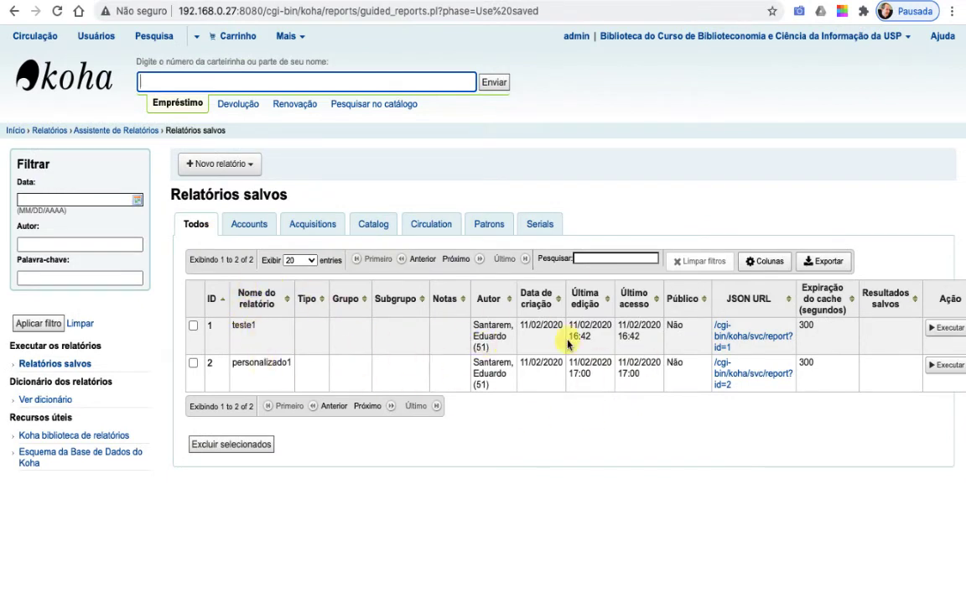
click(955, 366)
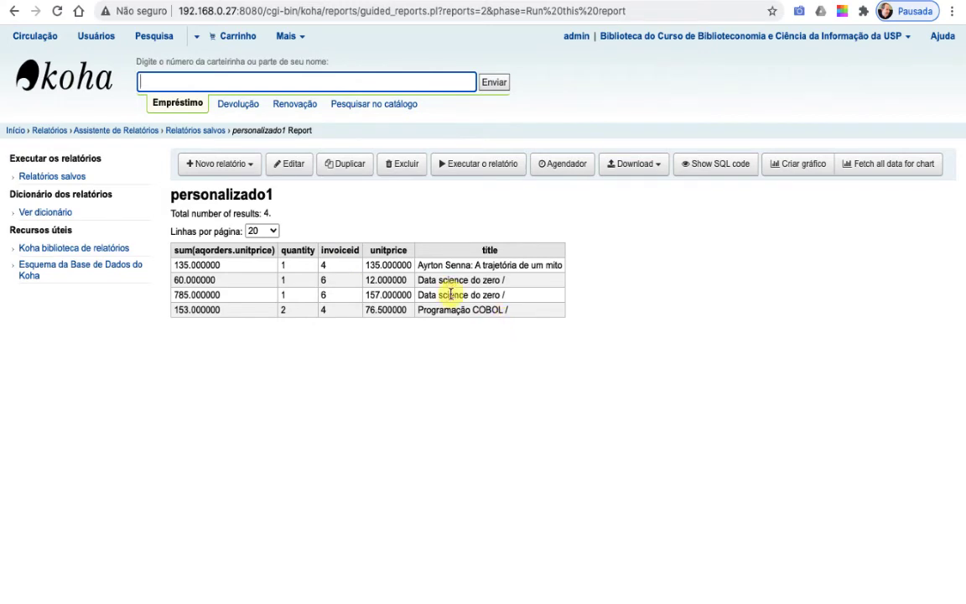
- Return to the reports home page, open the Koha database schema in a new tab, and display the schema for Koha version 19.05.x
click(49, 130)
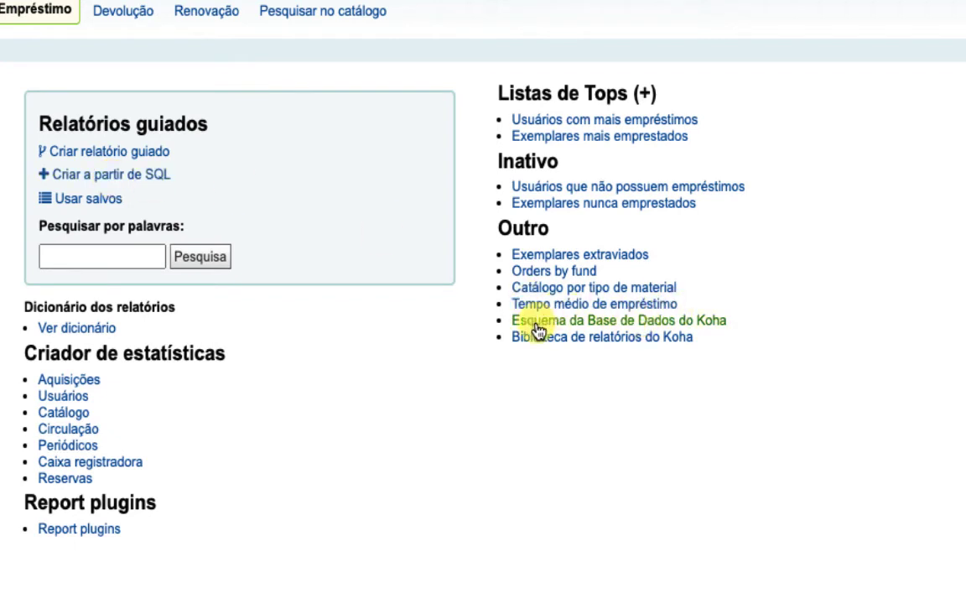
right_click(641, 326)
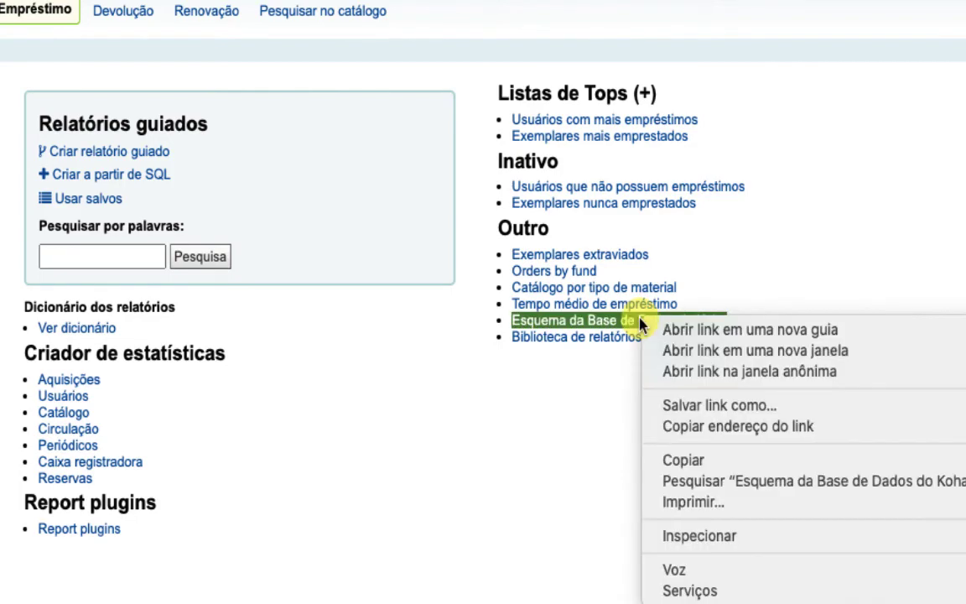
click(681, 330)
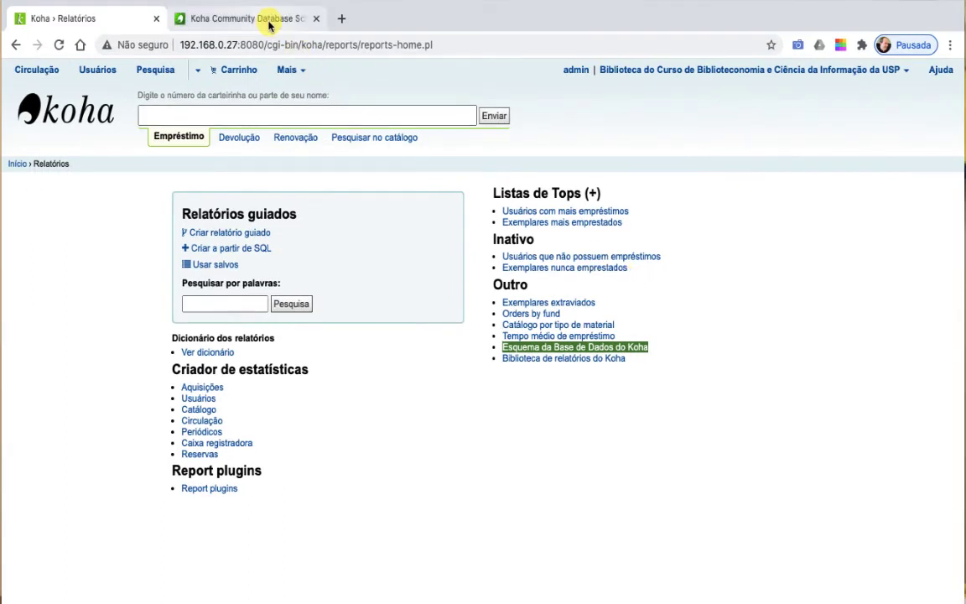
click(267, 18)
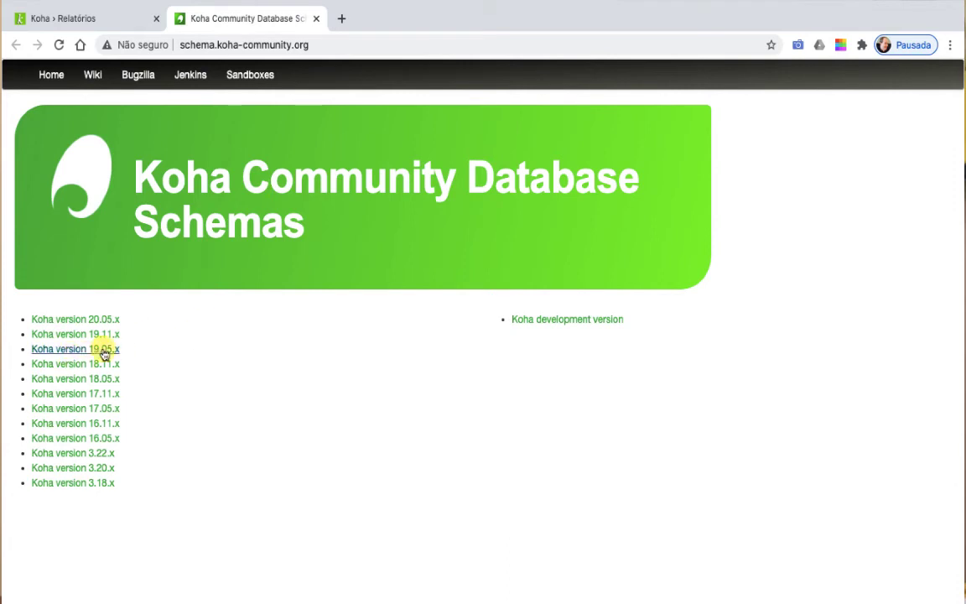
click(70, 349)
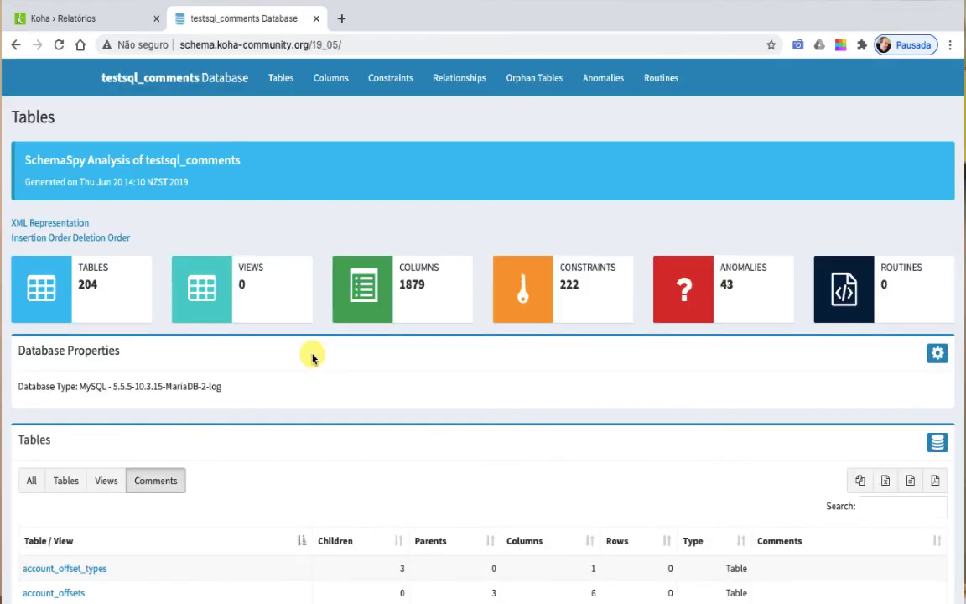
- Look through the list of database tables in the 19.05 schema, from the account tables through the acquisitions and borrower tables
scroll(311, 359, down, 3)
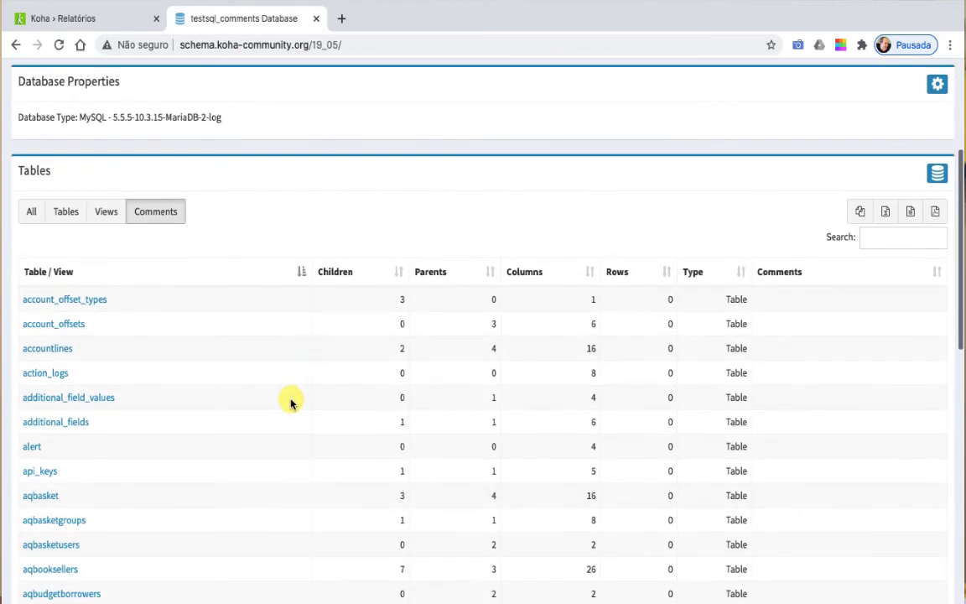
scroll(290, 402, down, 7)
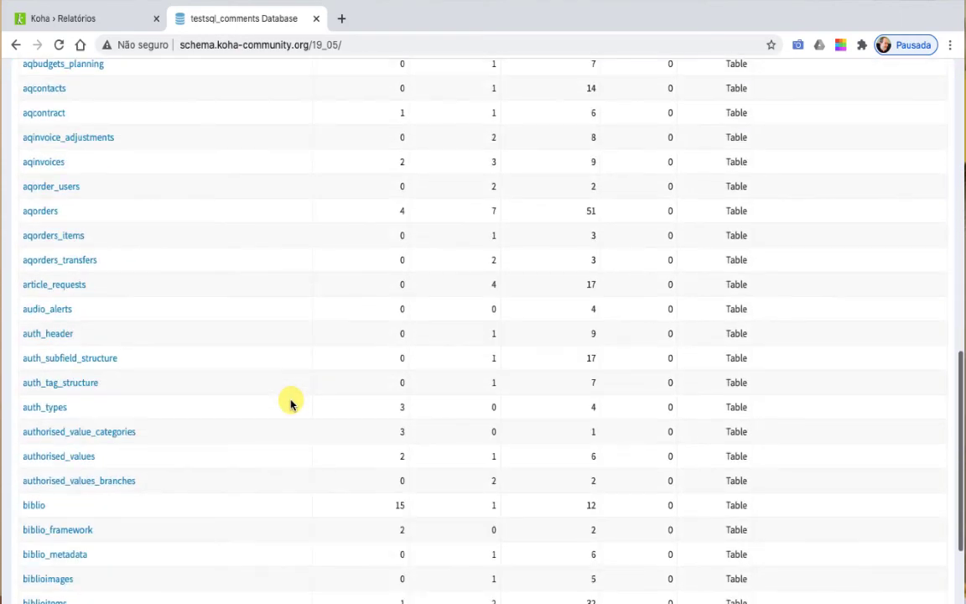
scroll(290, 404, down, 4)
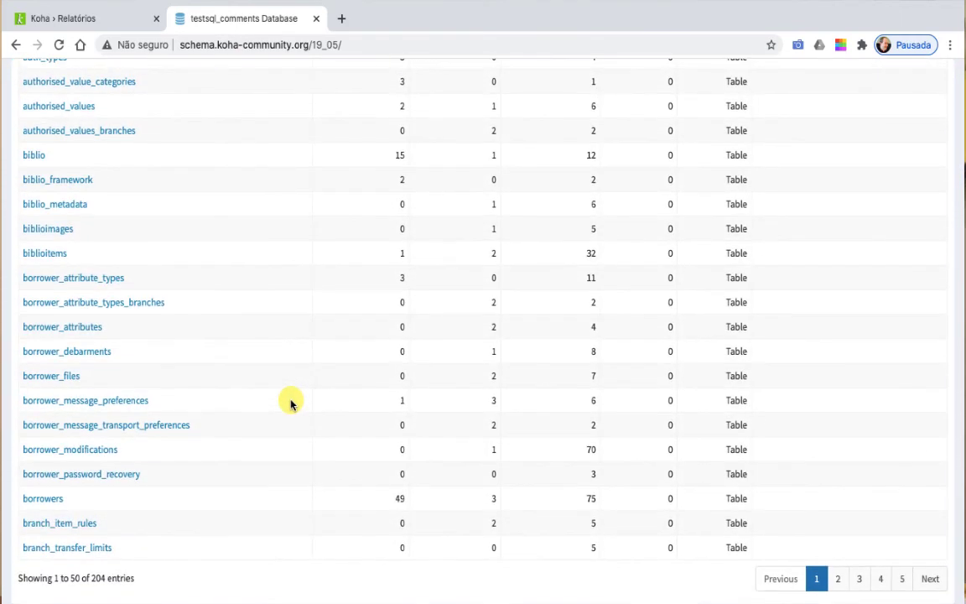
scroll(290, 404, up, 12)
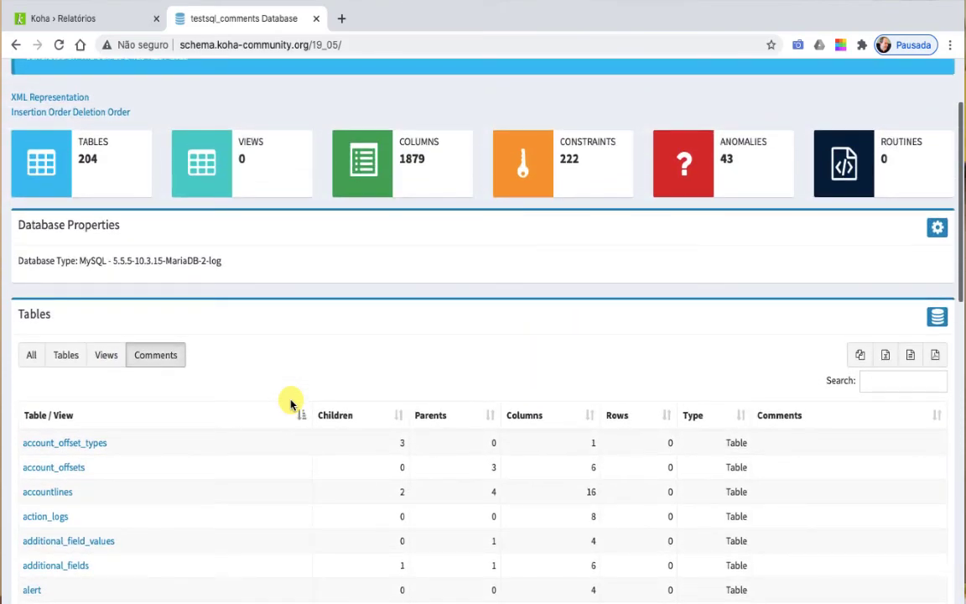
scroll(241, 450, down, 1)
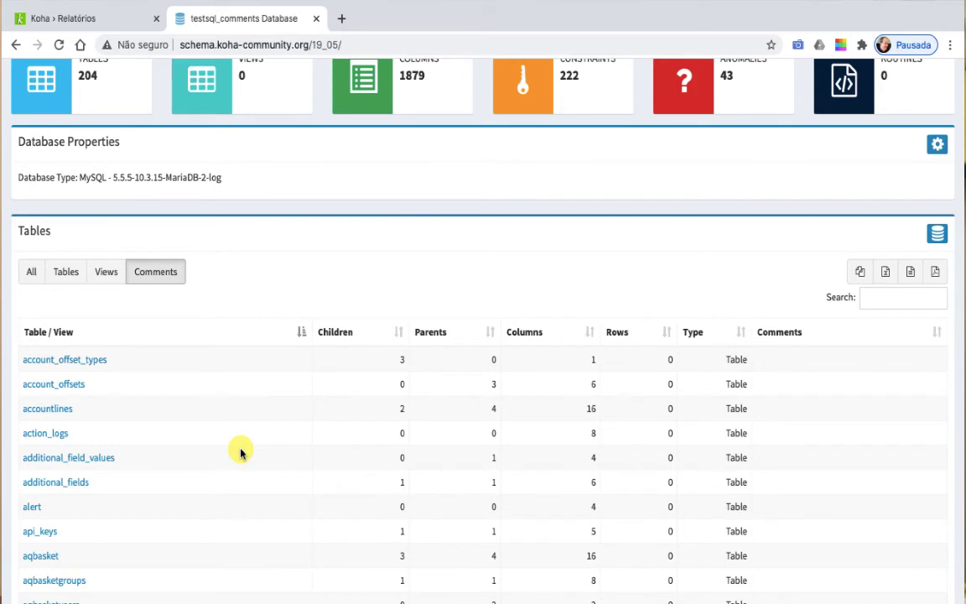
scroll(241, 453, down, 1)
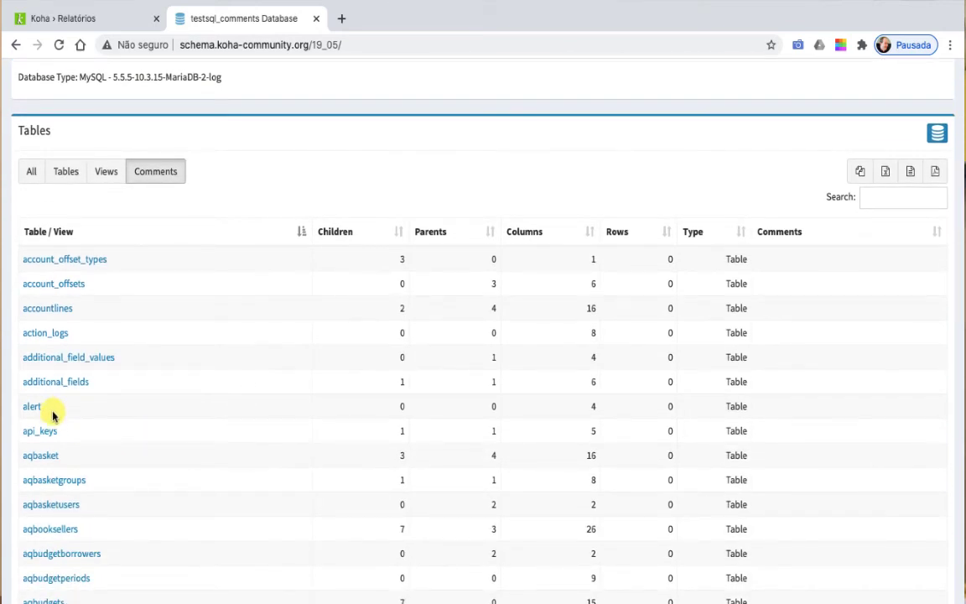
scroll(56, 436, down, 1)
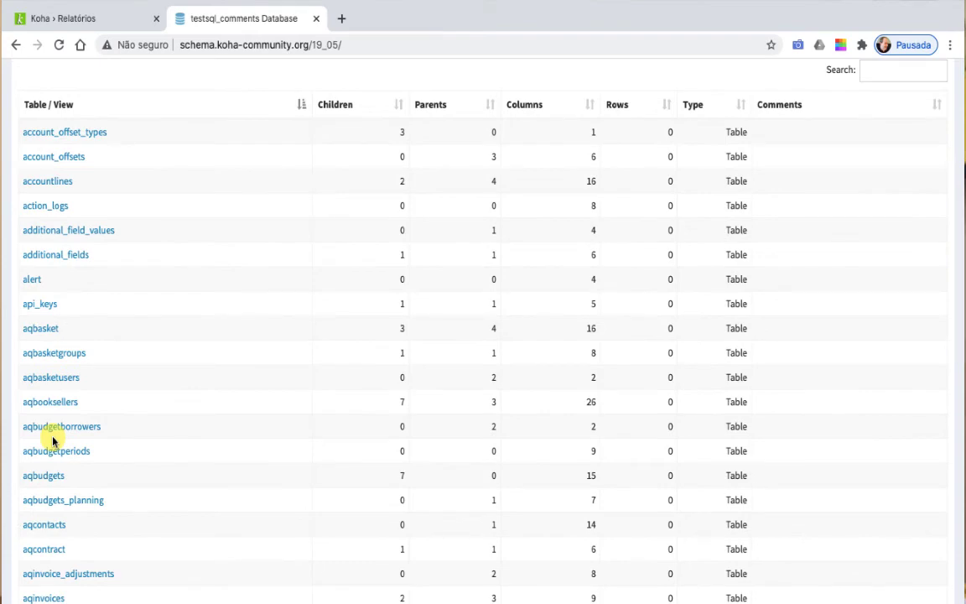
- Return to the Koha reports page, start a new report from SQL, and name it Personalizado 2
click(63, 17)
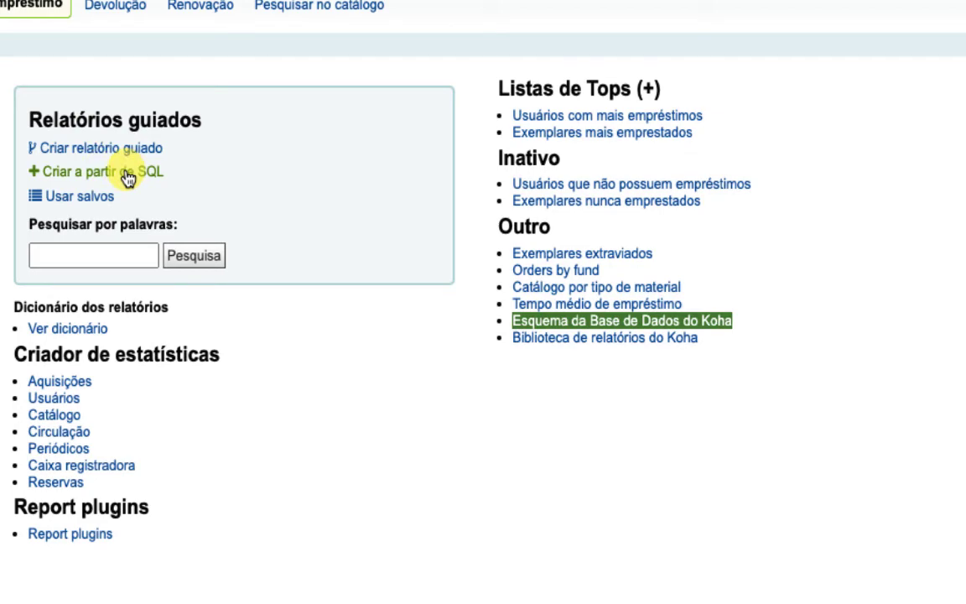
click(127, 178)
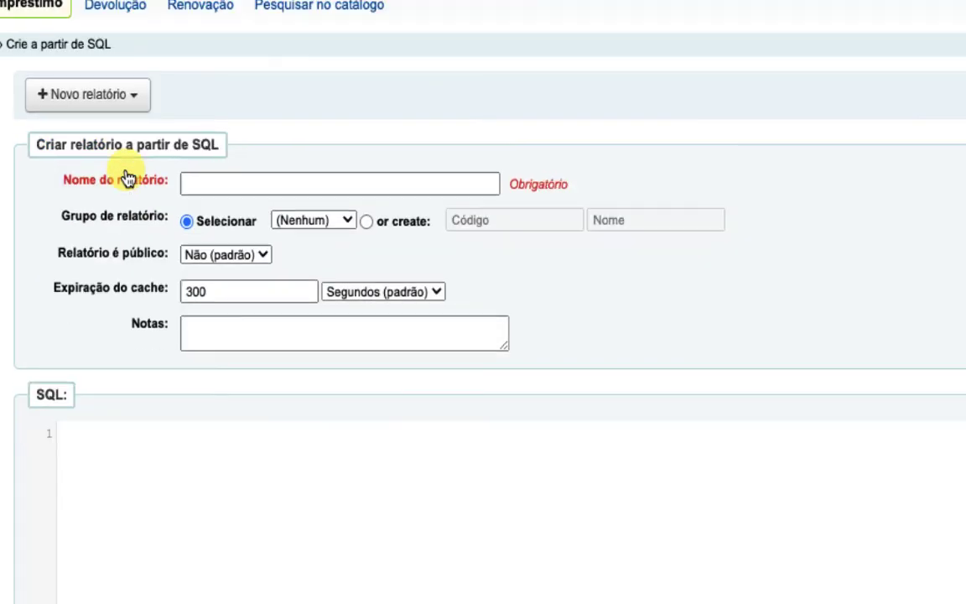
click(201, 188)
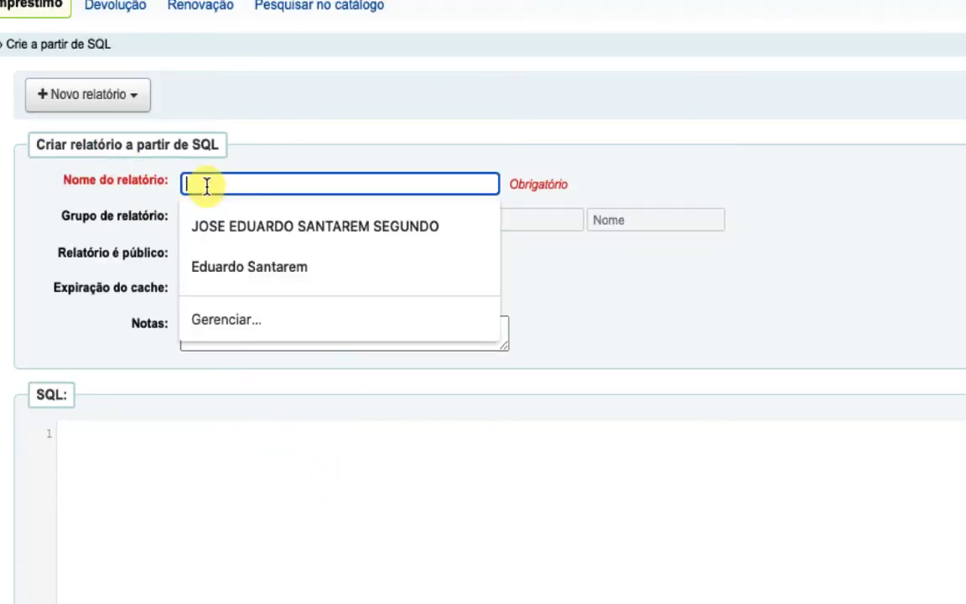
text(Personalizdo2)
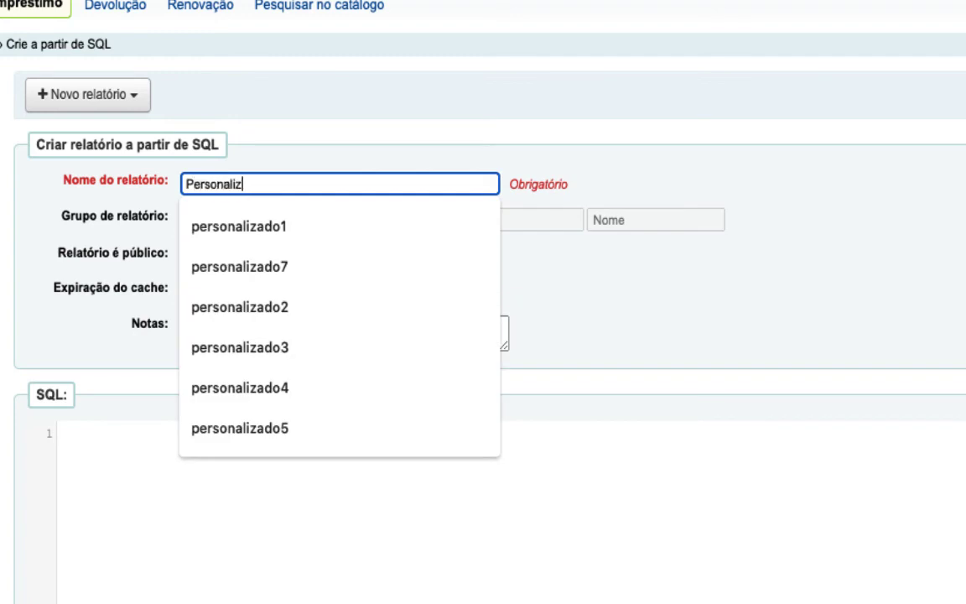
key(BackSpace)
key(BackSpace)
key(BackSpace)
key(BackSpace)
text(zado)
key(BackSpace)
key(BackSpace)
key(BackSpace)
key(BackSpace)
key(BackSpace)
text(do 2)
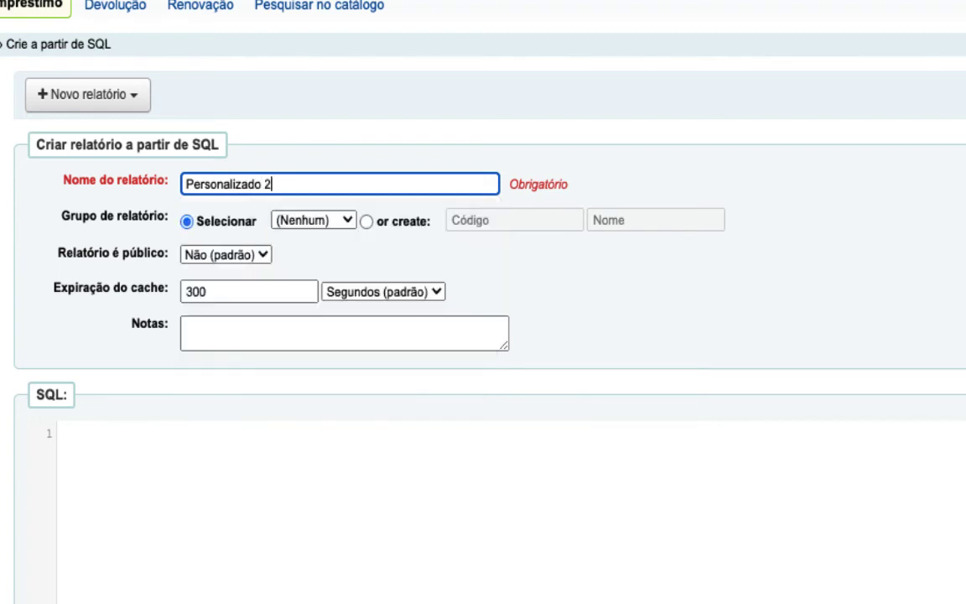
- Enter SQL selecting biblionumber, Barcode, isbn and title for items with an ISBN accessioned within 15 days, LIMIT 30, then save and run the report
click(147, 493)
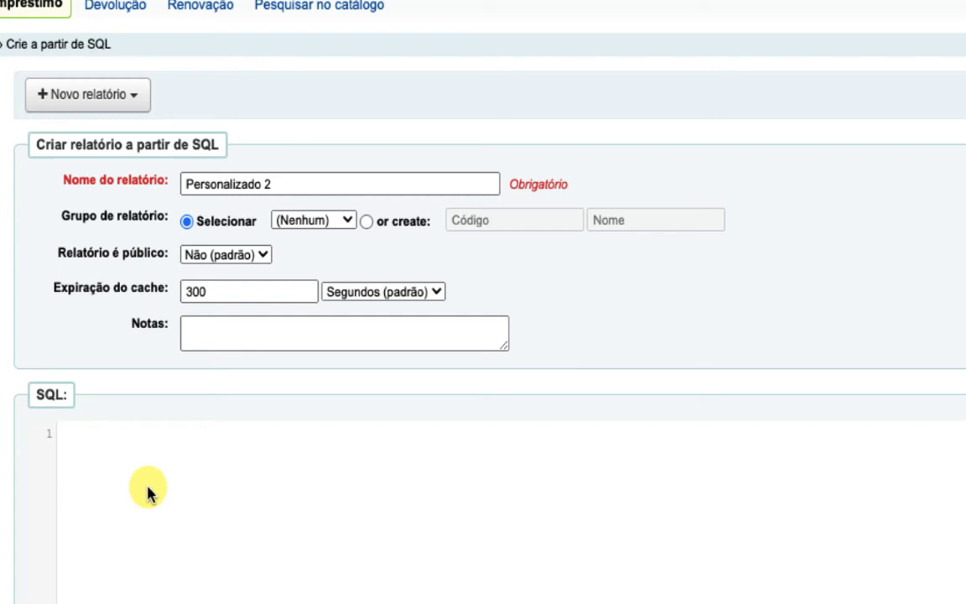
text(SELECT b.biblionumber, i.Barcode, SUBSTRING_INDEX(m.isbn, ' ', 1) AS isbn, b.title   FROM items i   LEFT JOIN biblioitems m USING (biblioitemnumber)   LEFT JOIN biblio b ON (i.biblionumber=b.biblionumber)   WHERE DATE_SUB(CURDATE(),INTERVAL 15 DAY) <= i.dateaccessioned AND m.isbn IS NOT NULL AND m.isbn != ''   GROUP BY biblionumber   HAVING isbn != ""   LIMIT 30)
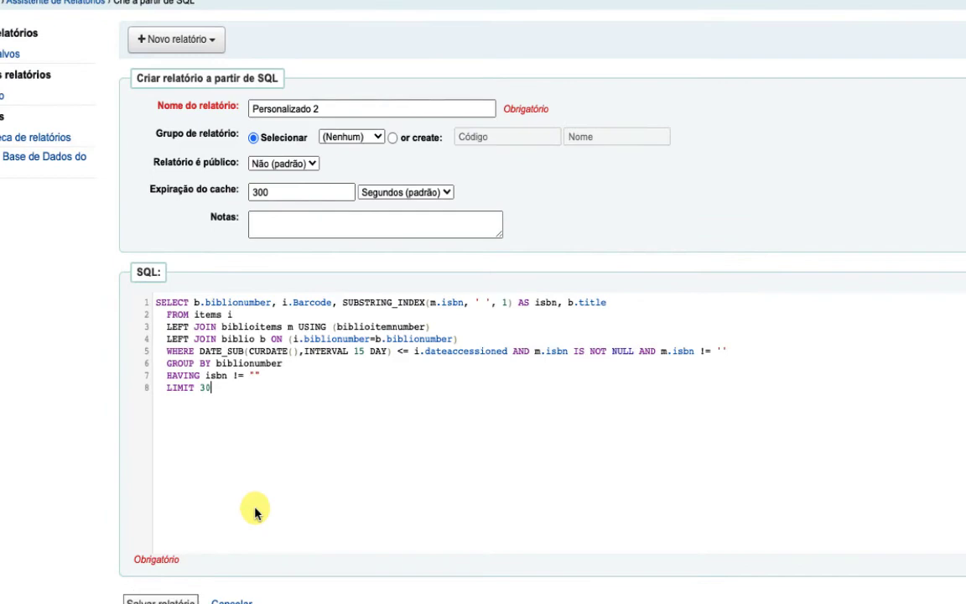
click(151, 601)
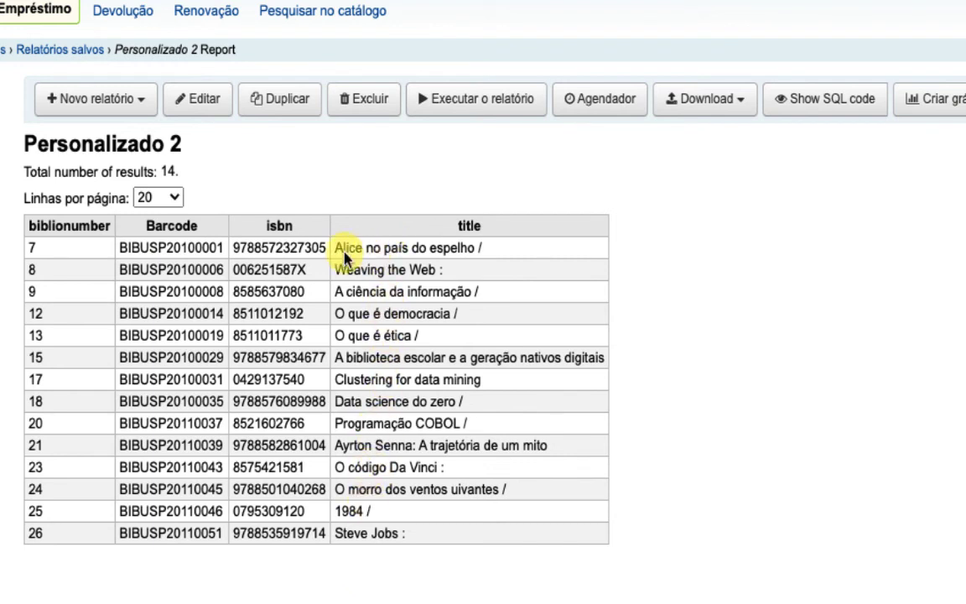
drag(118, 245, 216, 249)
click(151, 270)
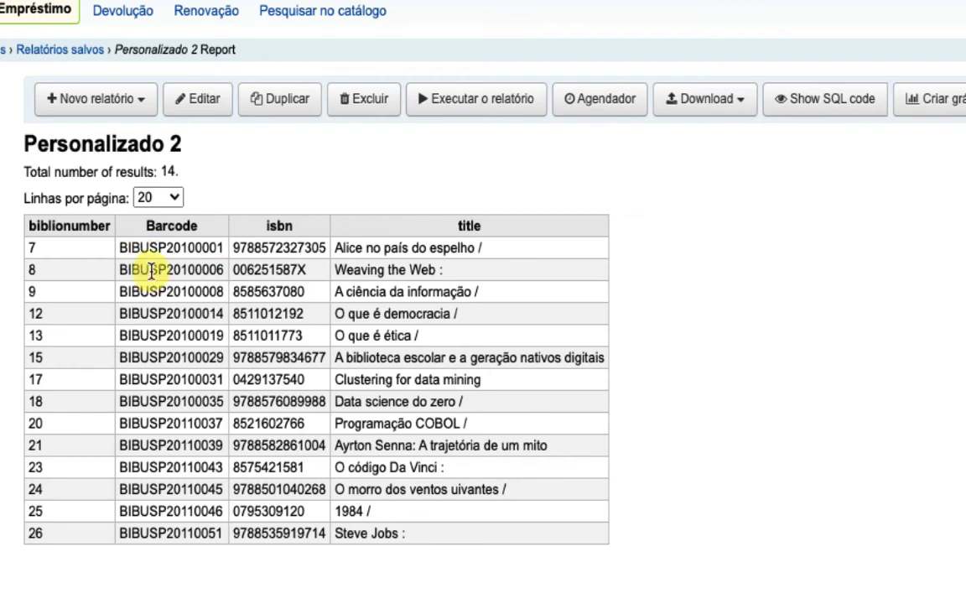